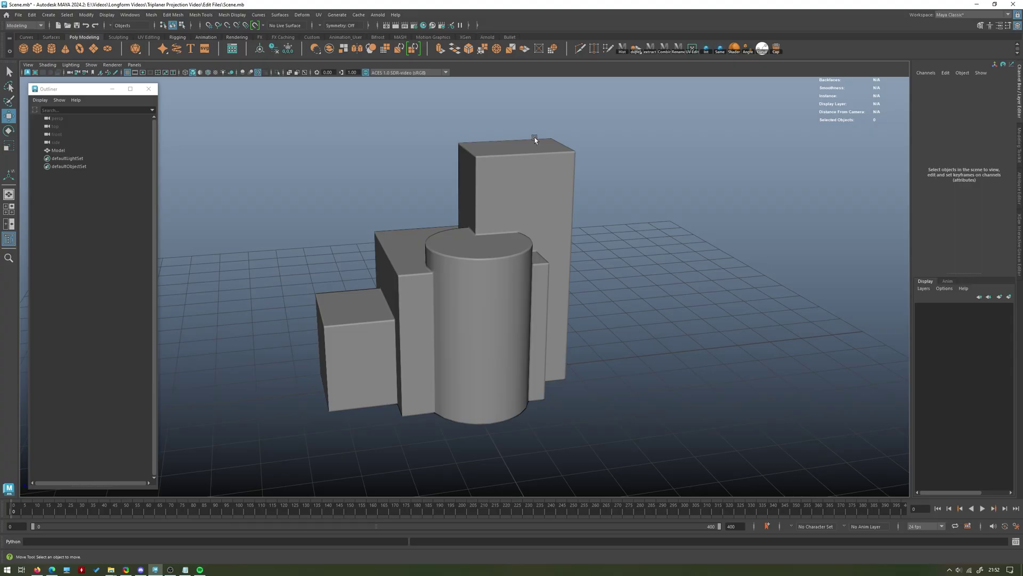
- Orbit around the block model to inspect it from several sides
alt+drag(521, 201, 484, 216)
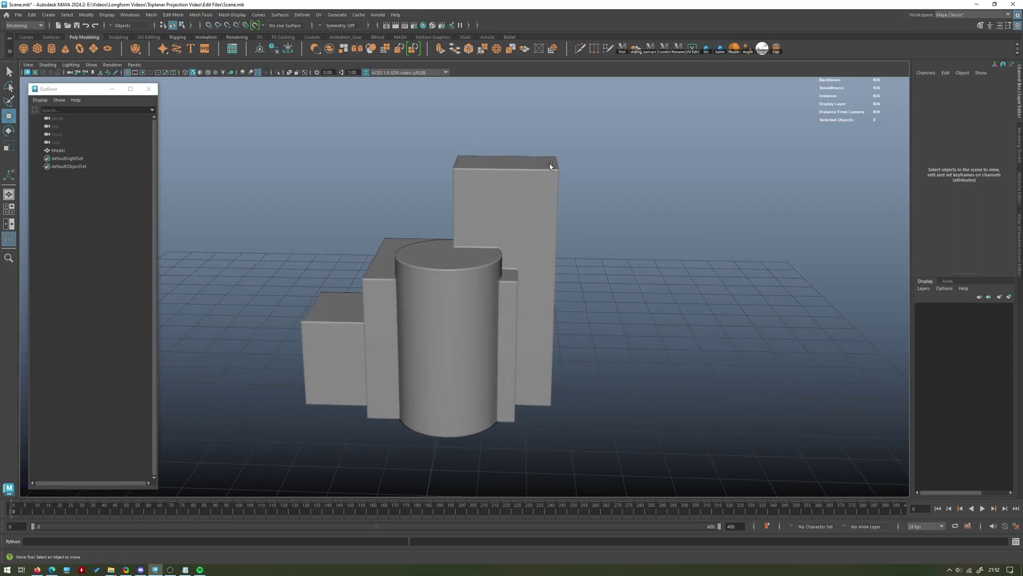
alt+drag(494, 214, 497, 224)
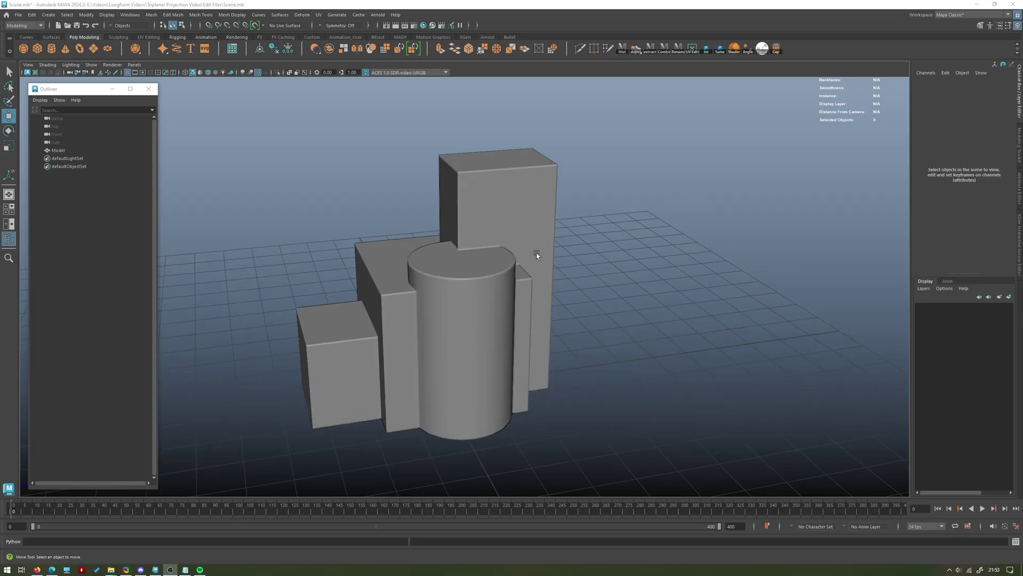
alt+drag(464, 270, 485, 271)
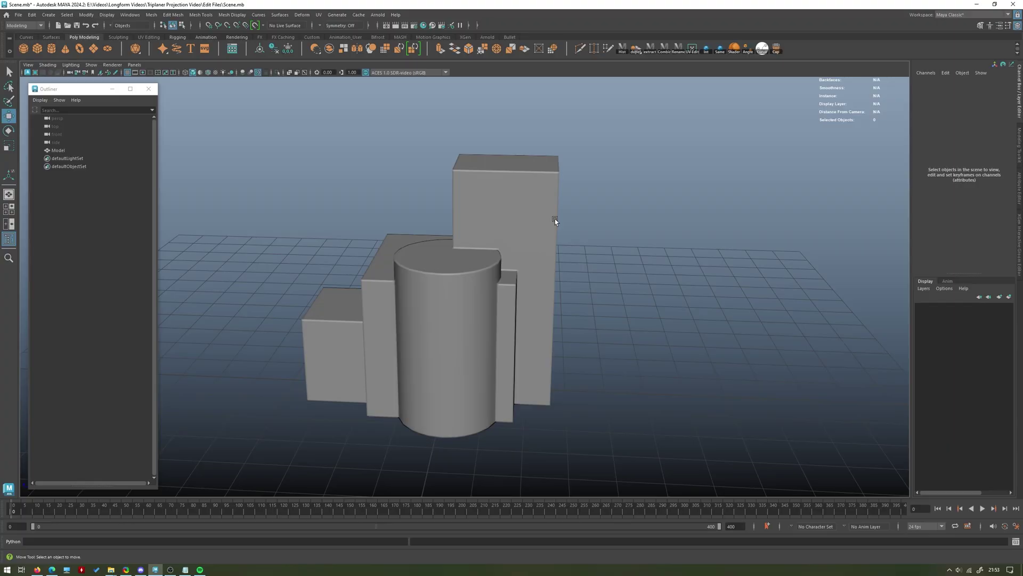
alt+drag(555, 218, 450, 225)
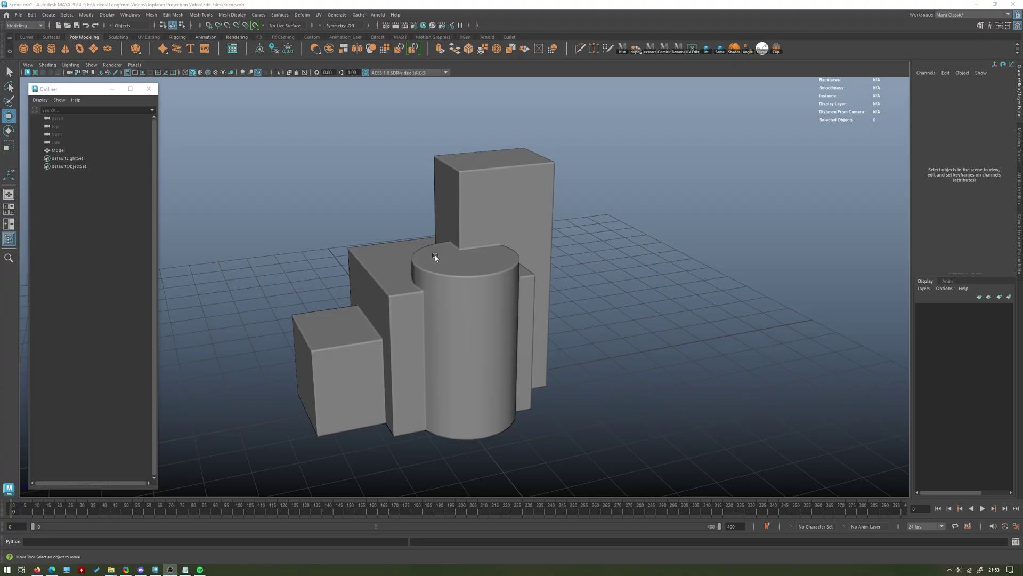
alt+drag(434, 255, 422, 258)
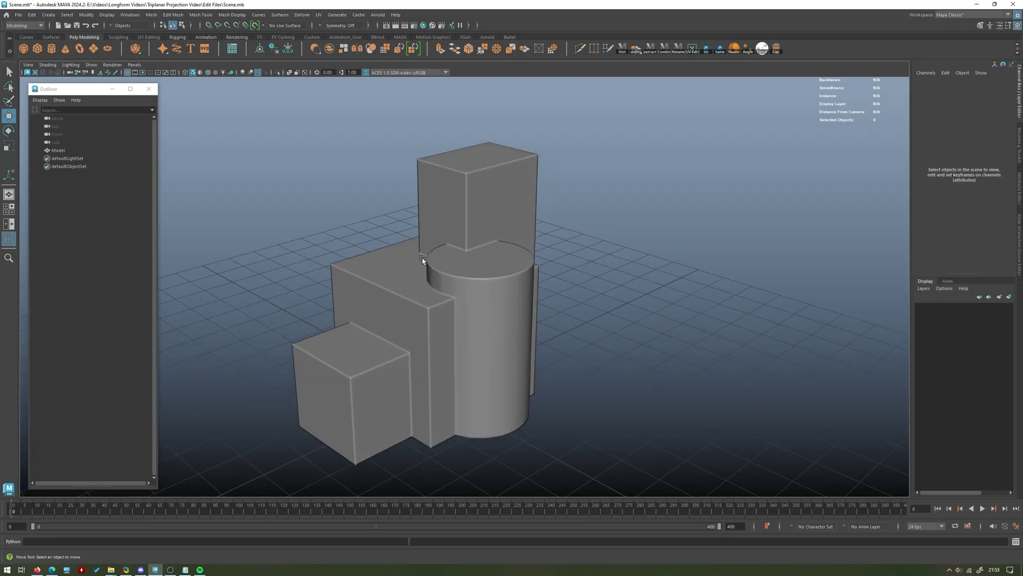
click(474, 229)
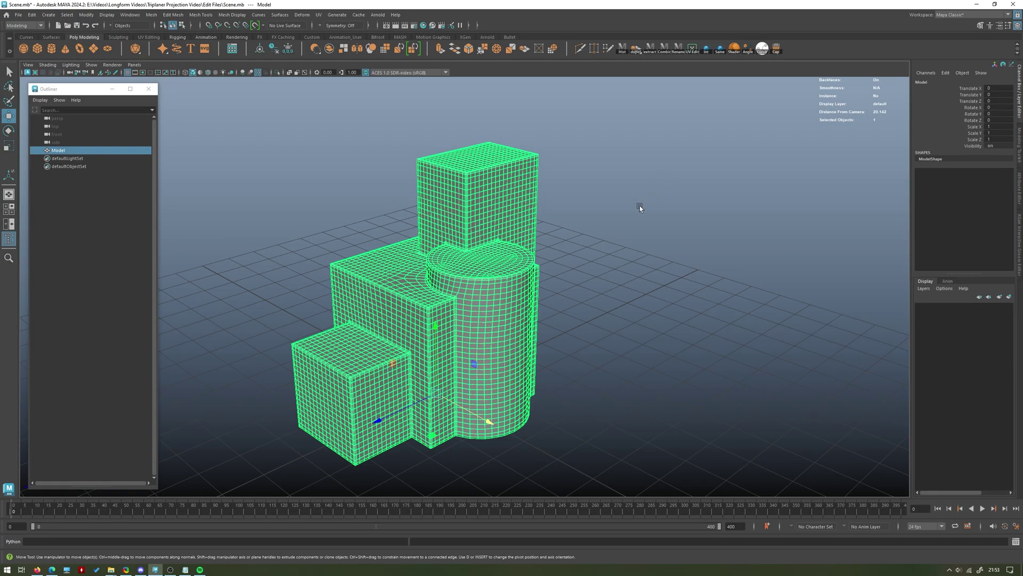
click(640, 207)
alt+drag(641, 207, 558, 245)
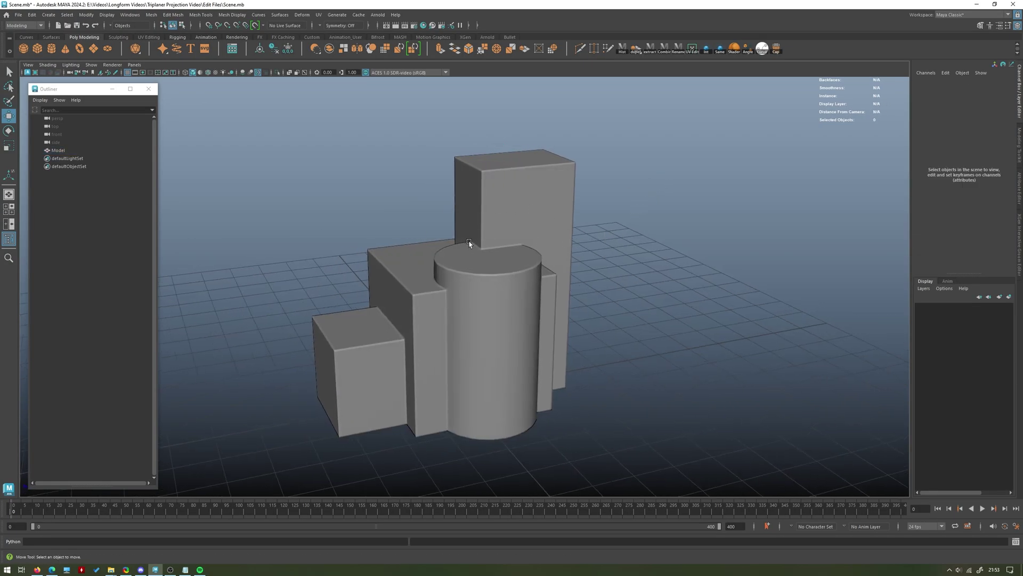
click(519, 264)
click(628, 168)
- Add an Arnold sky dome light with Max Bounces 10 and Samples 3
click(488, 37)
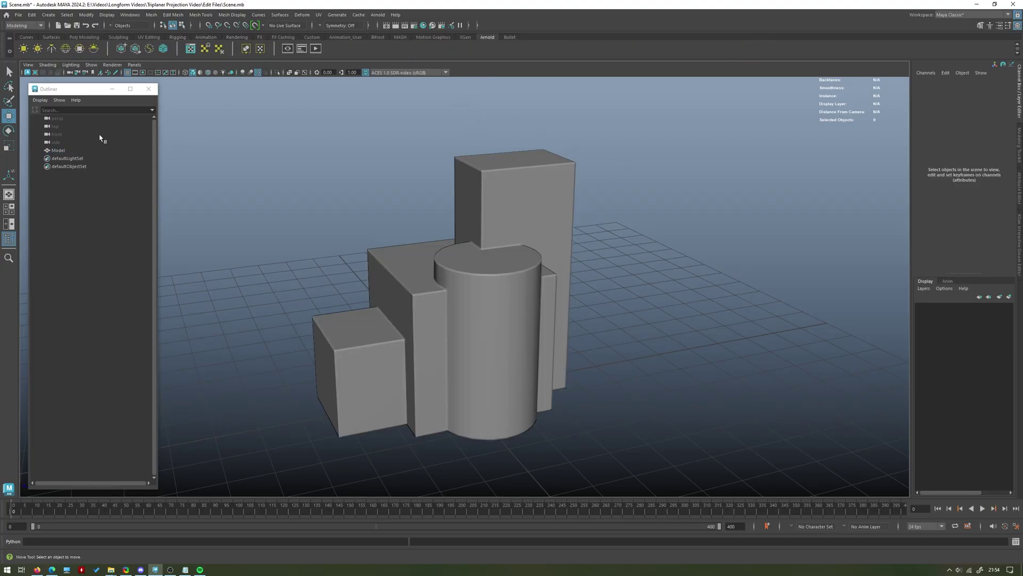
click(65, 49)
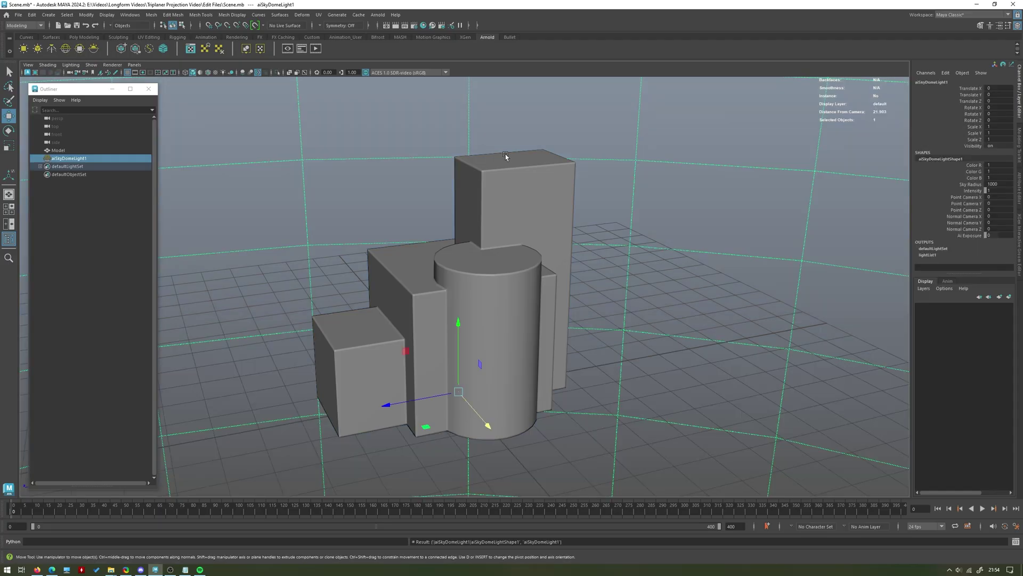
key(ctrl+a)
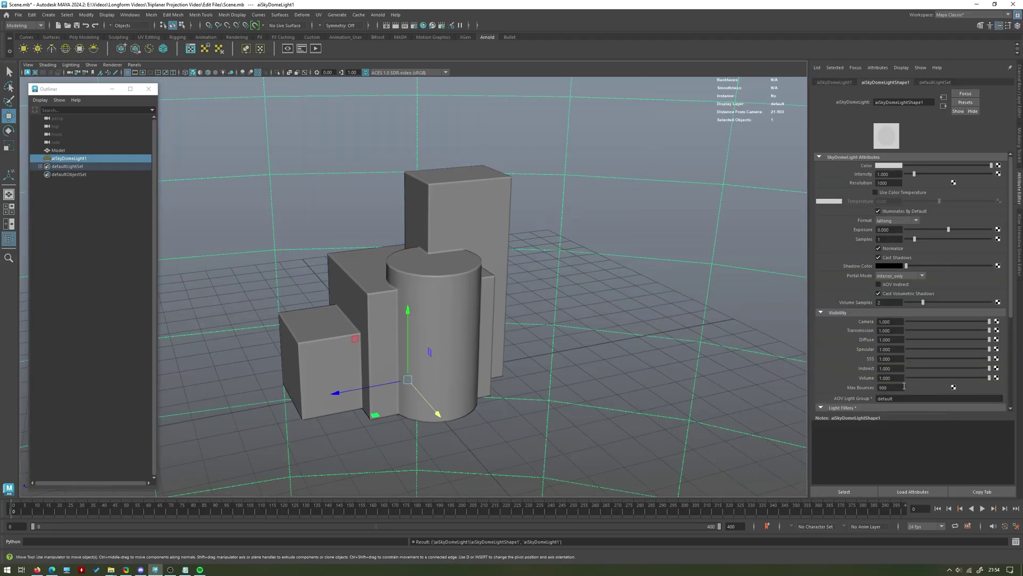
double_click(904, 386)
text(10)
key(Return)
double_click(890, 239)
text(3)
key(Return)
- Assign a new aiOpenPBRSurface material to the Model mesh
click(36, 413)
click(480, 288)
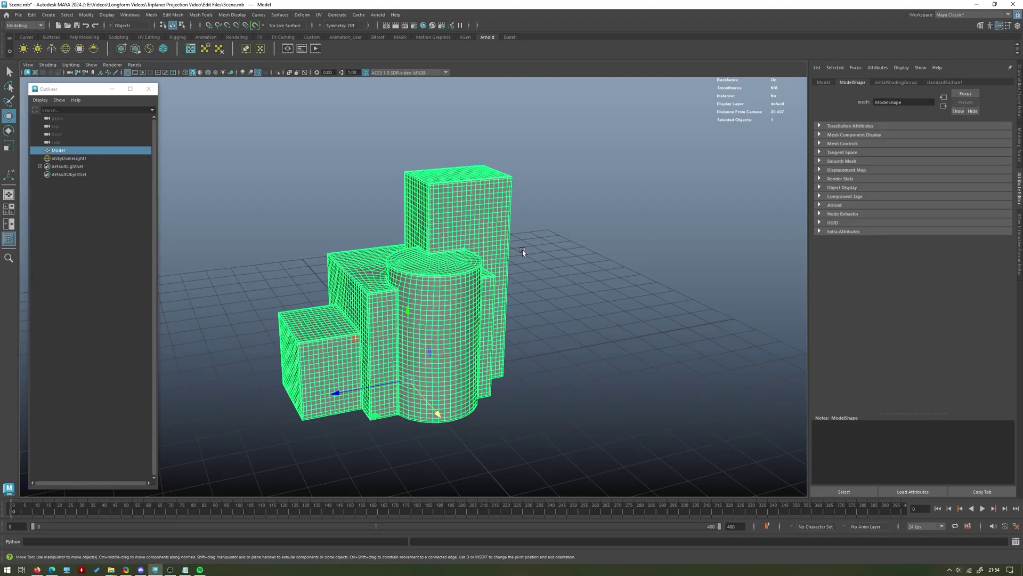
right_drag(552, 207, 563, 404)
click(298, 262)
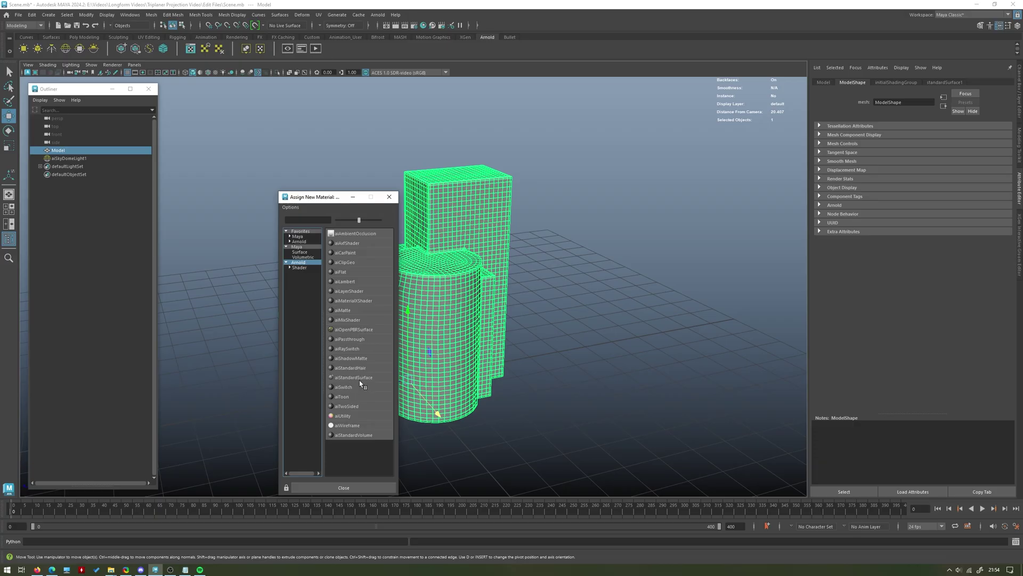
click(353, 330)
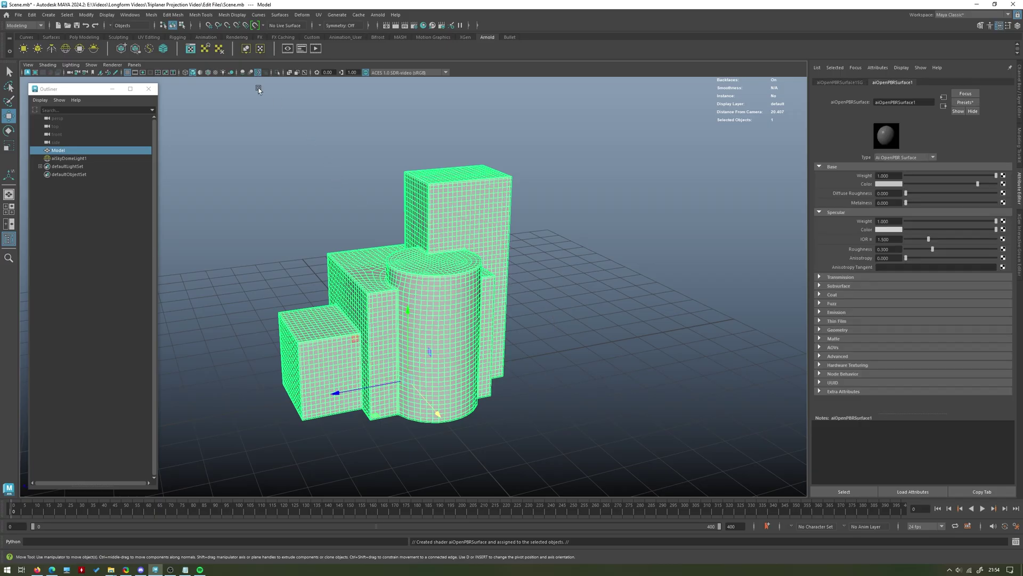
click(200, 73)
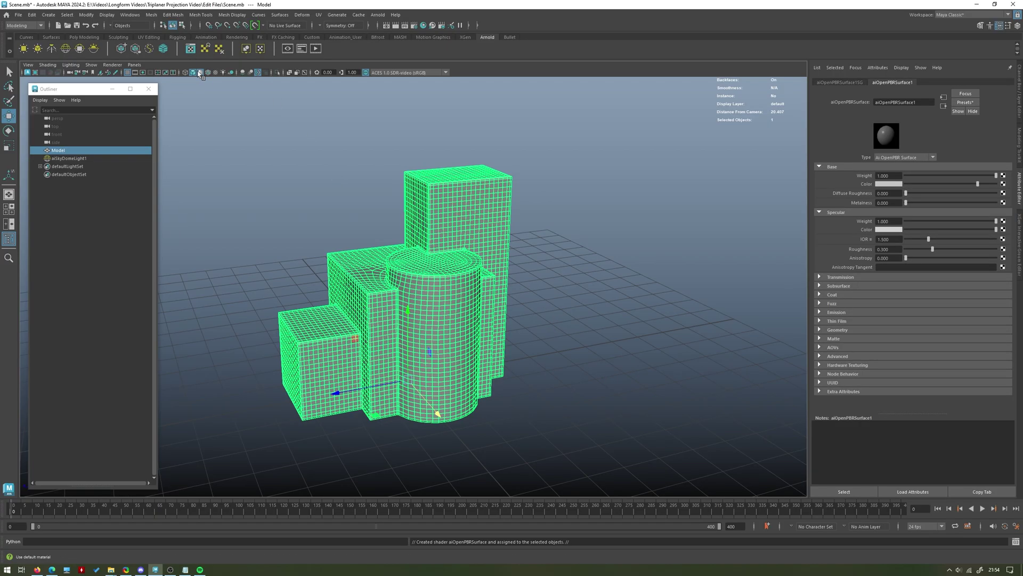
click(85, 38)
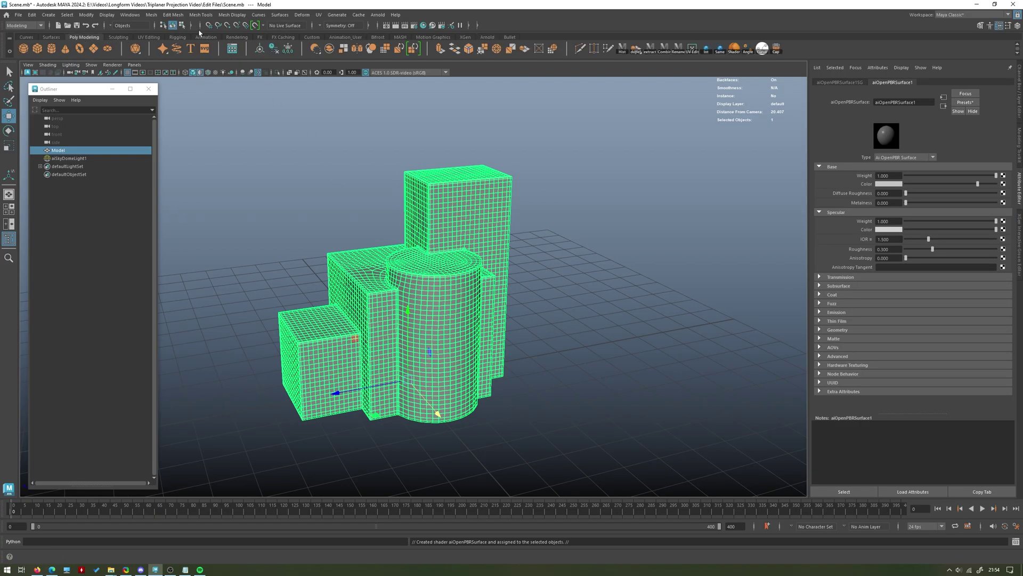
- Graph the model's material in Hypershade and rename aiOpenPBRSurface1 to Shader_001
click(423, 26)
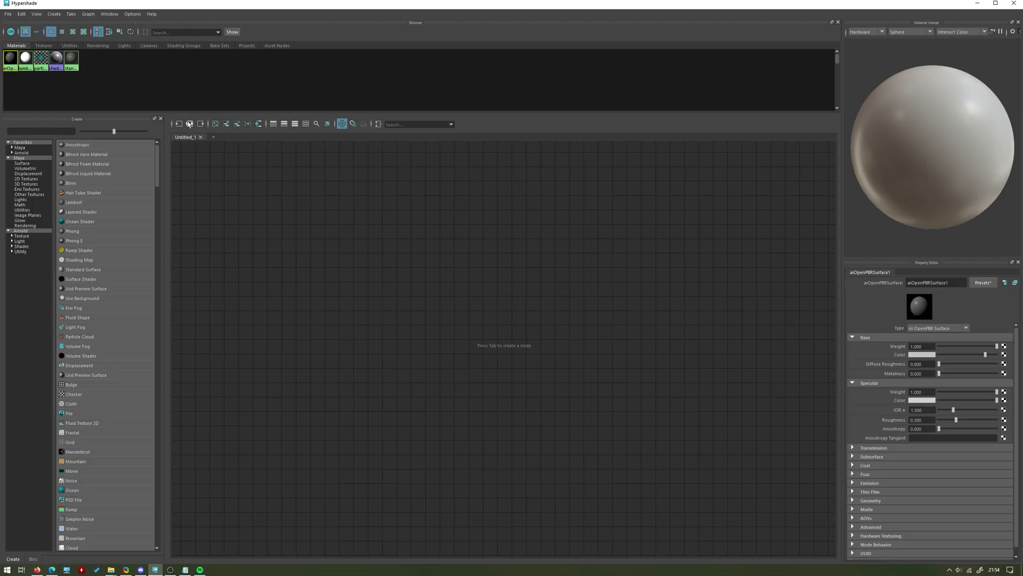
click(189, 124)
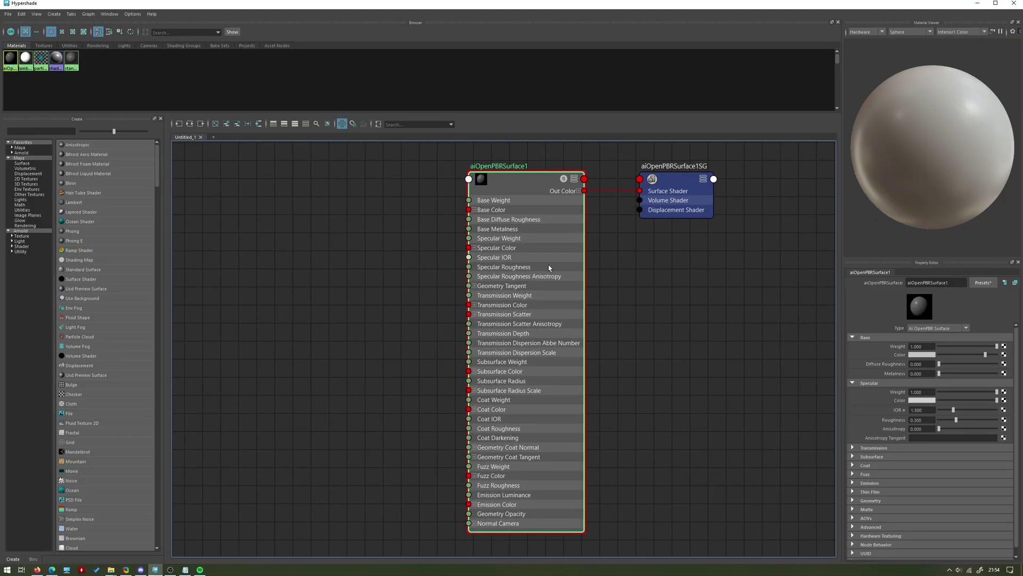
drag(955, 282, 895, 276)
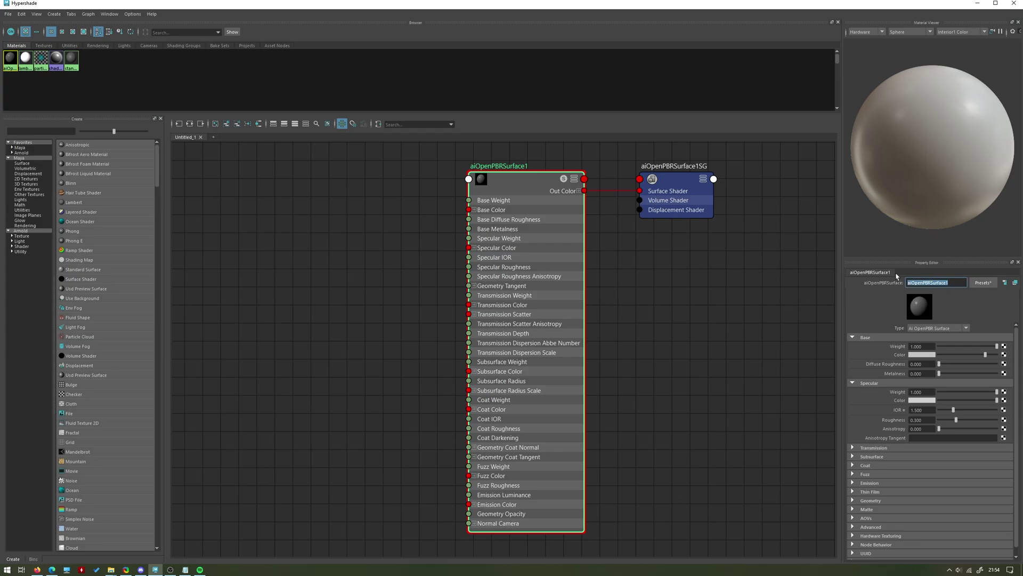
text(Shader_001)
key(Return)
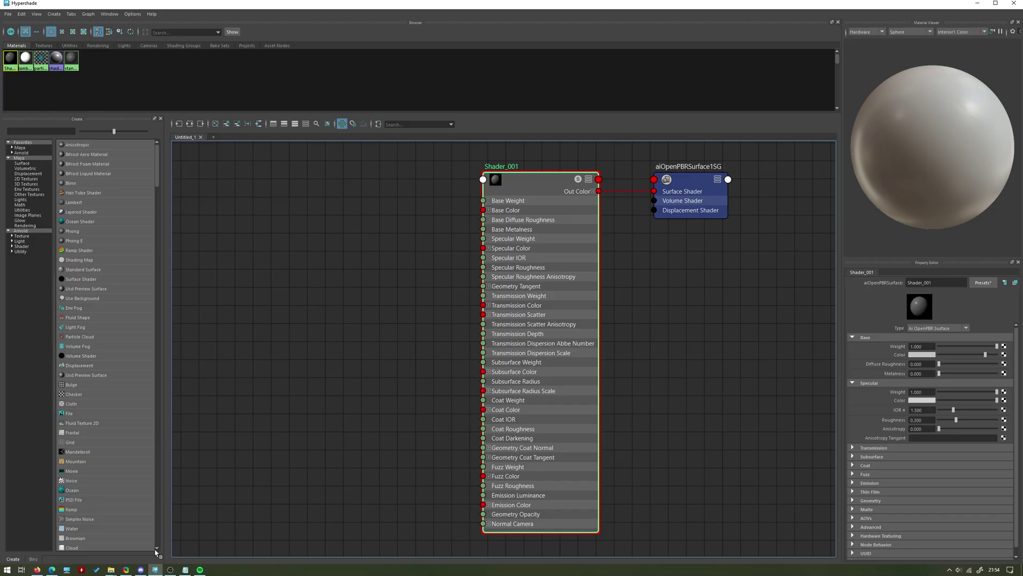
- Preview the brick diffuse texture in its folder and select the folder's path
mouse_move(108, 571)
click(123, 533)
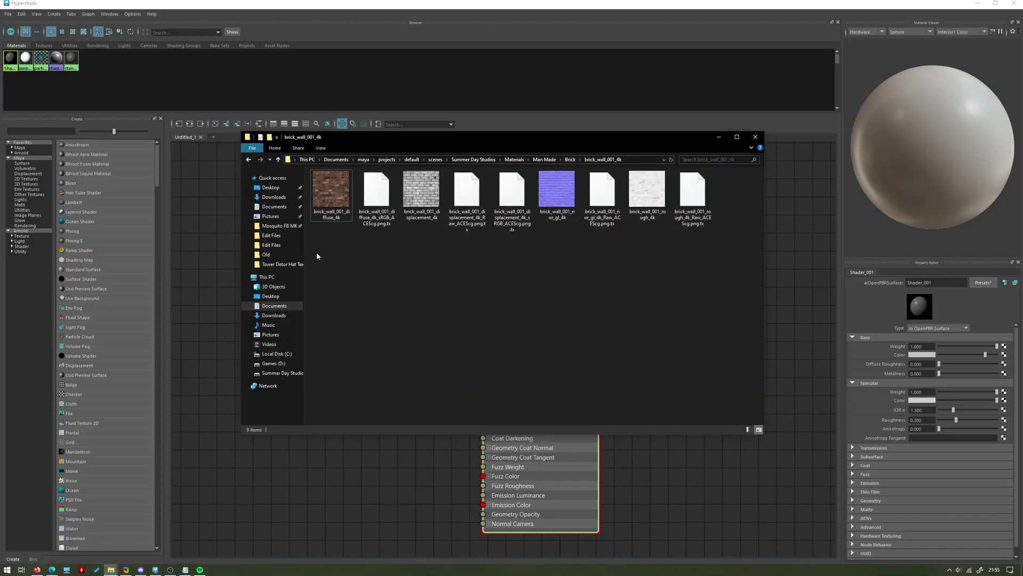
double_click(331, 191)
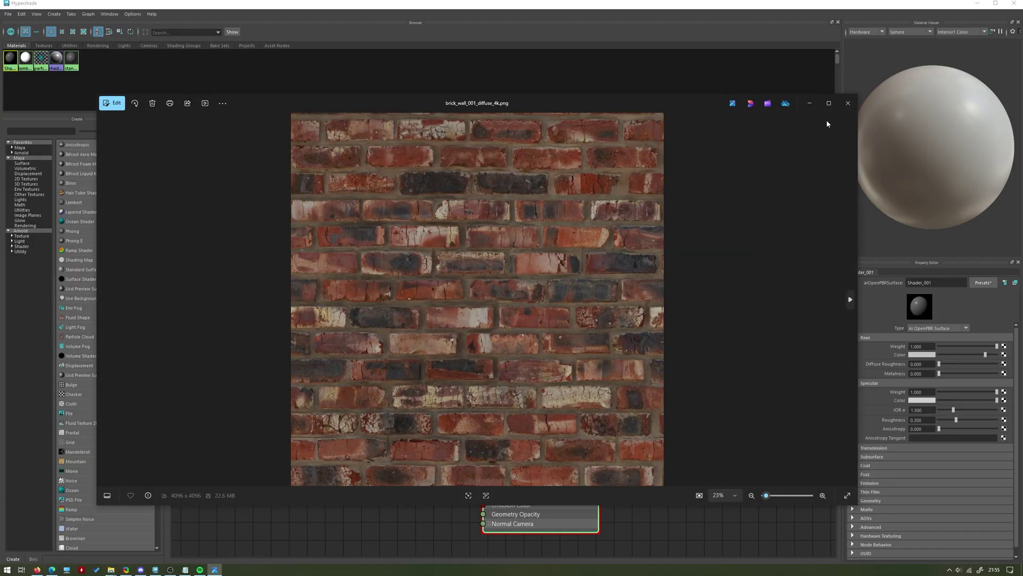
click(850, 99)
click(613, 159)
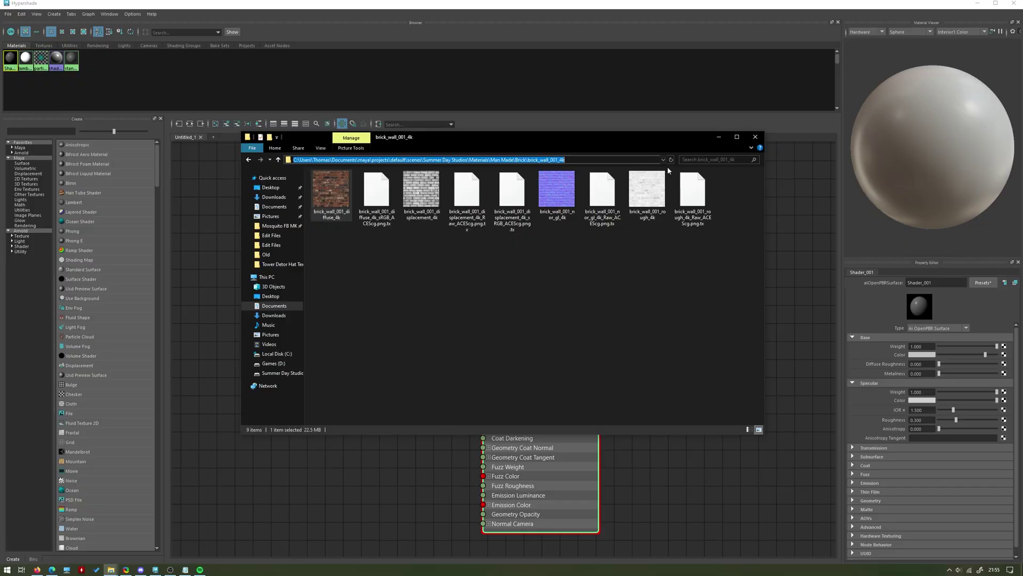
click(718, 137)
- Create a file texture node in the Hypershade graph
alt+middle_drag(299, 281, 326, 276)
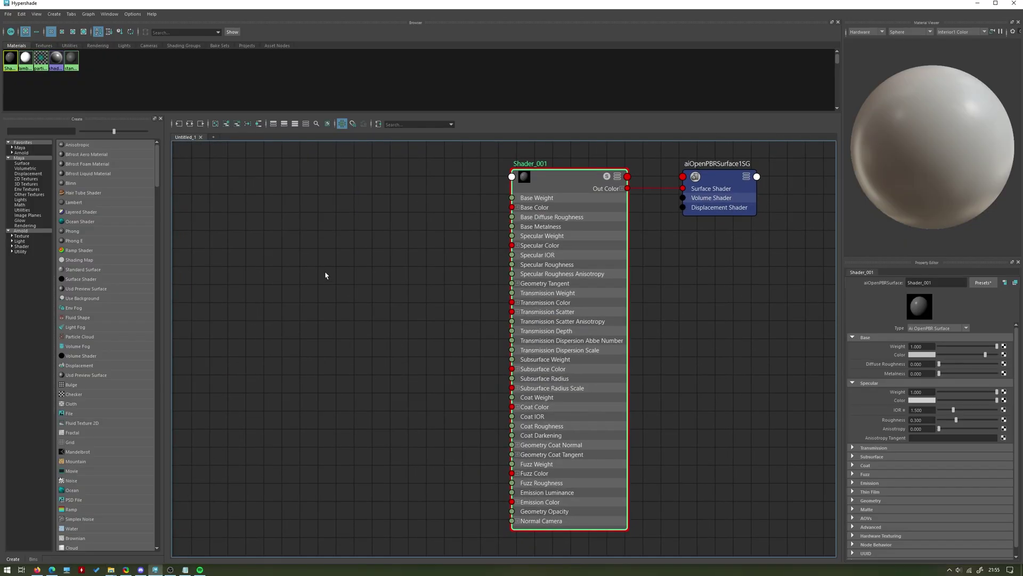
key(Tab)
key(Escape)
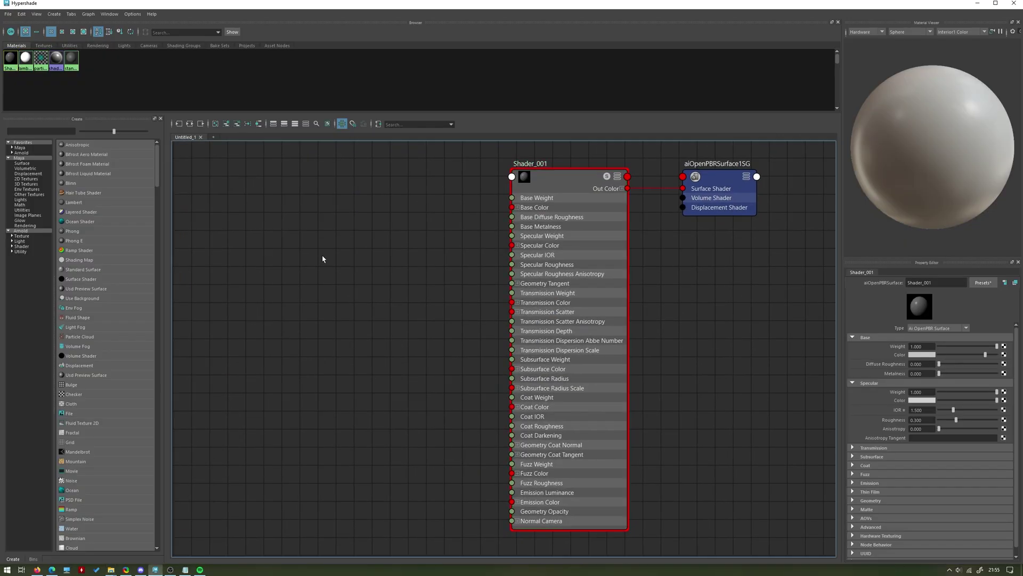
key(Tab)
text(file)
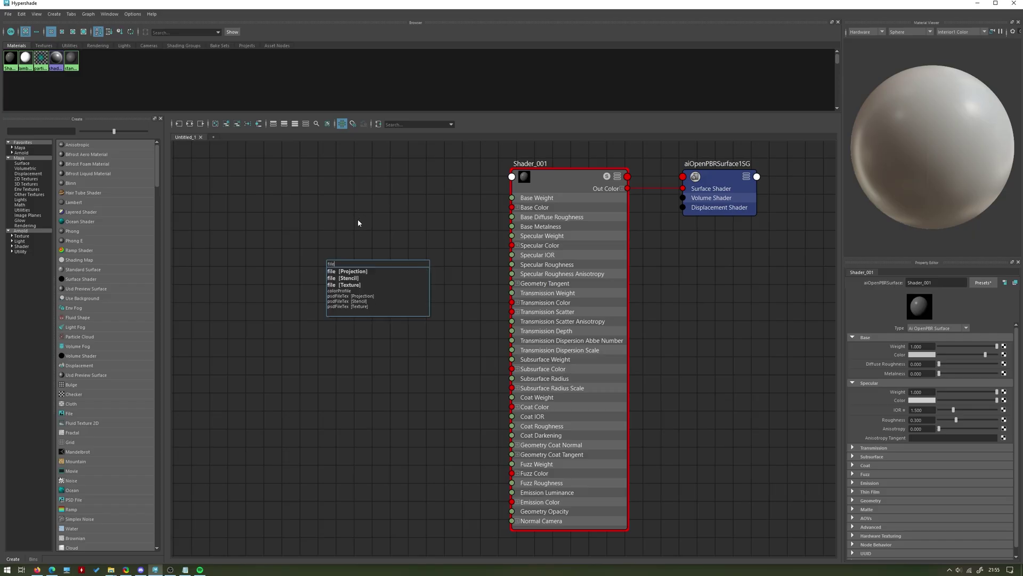
click(349, 286)
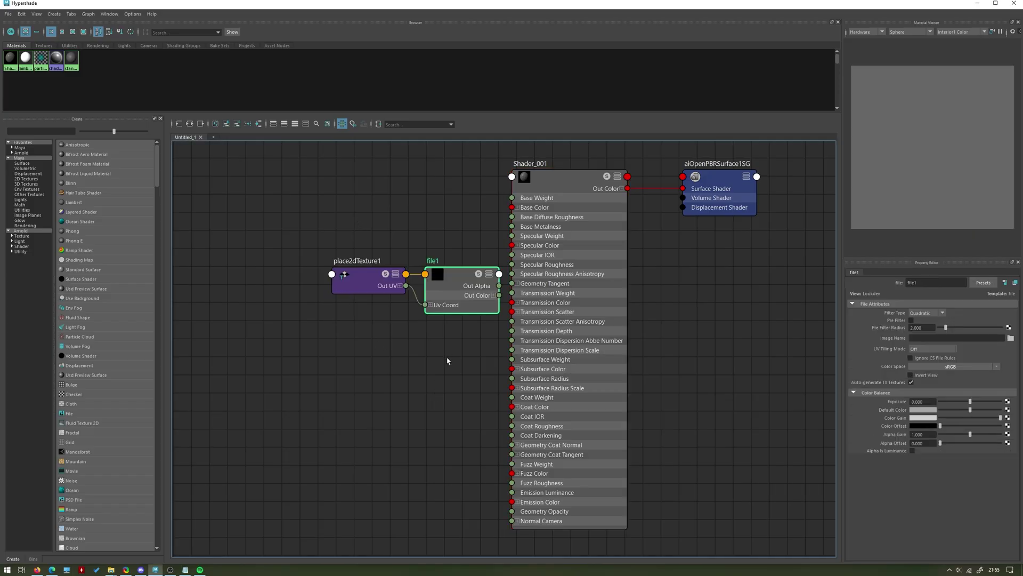
drag(457, 297, 391, 258)
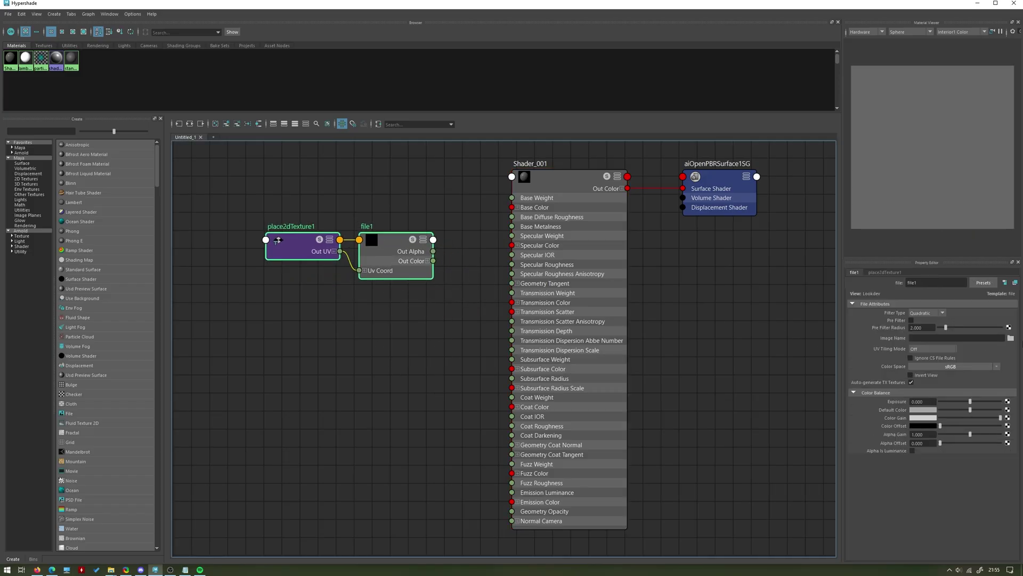
- Load brick_wall_001_diffuse_4k.png into the file node and connect it to Shader_001's Base Color
click(1010, 338)
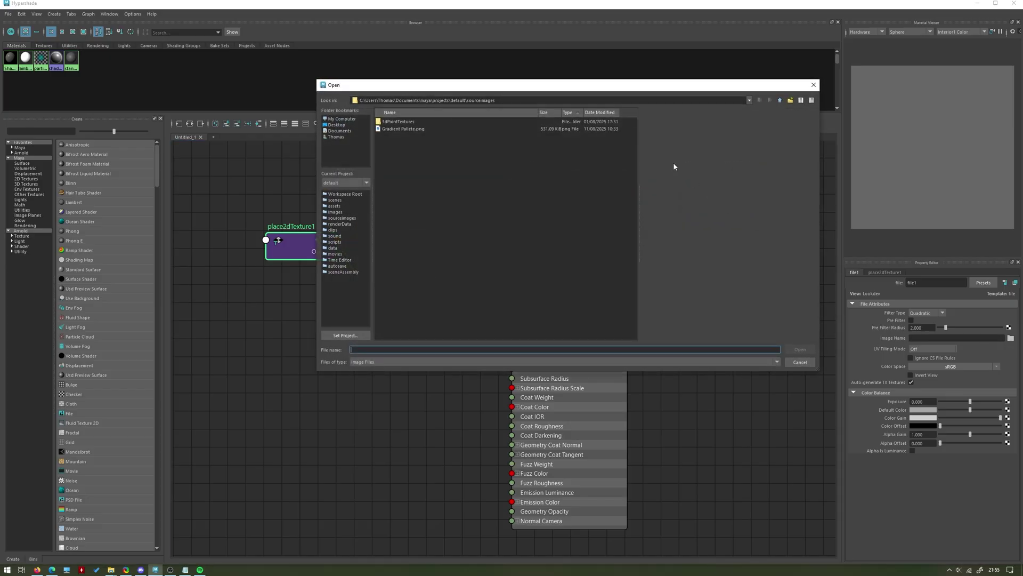
click(537, 100)
key(ctrl+a)
text(C:\Users\Thomas\Documents\maya\projects\default\scenes\Summer Day Studios\Materials\Man Made\Brick\brick_wall_001_4k)
key(Return)
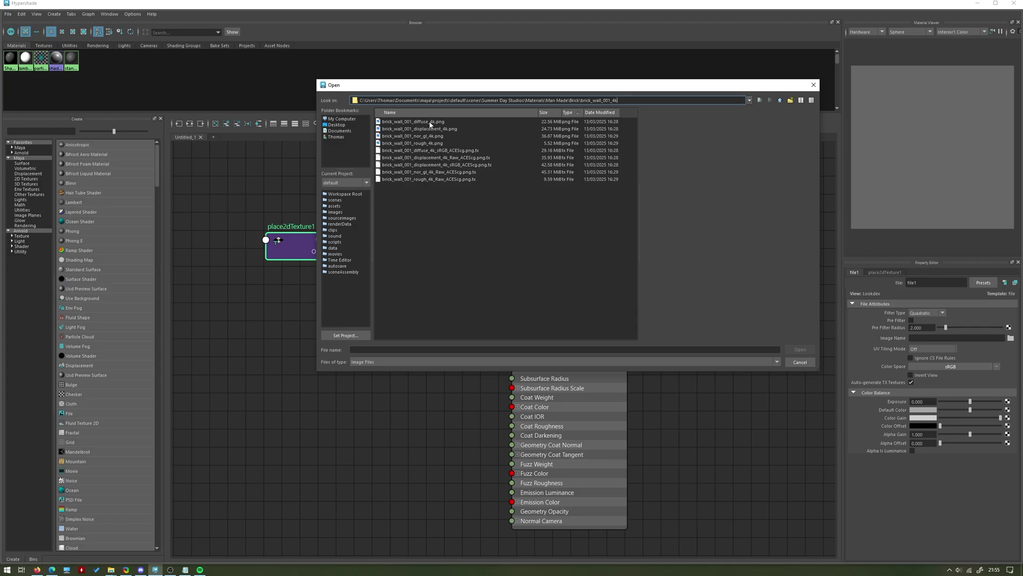
click(430, 122)
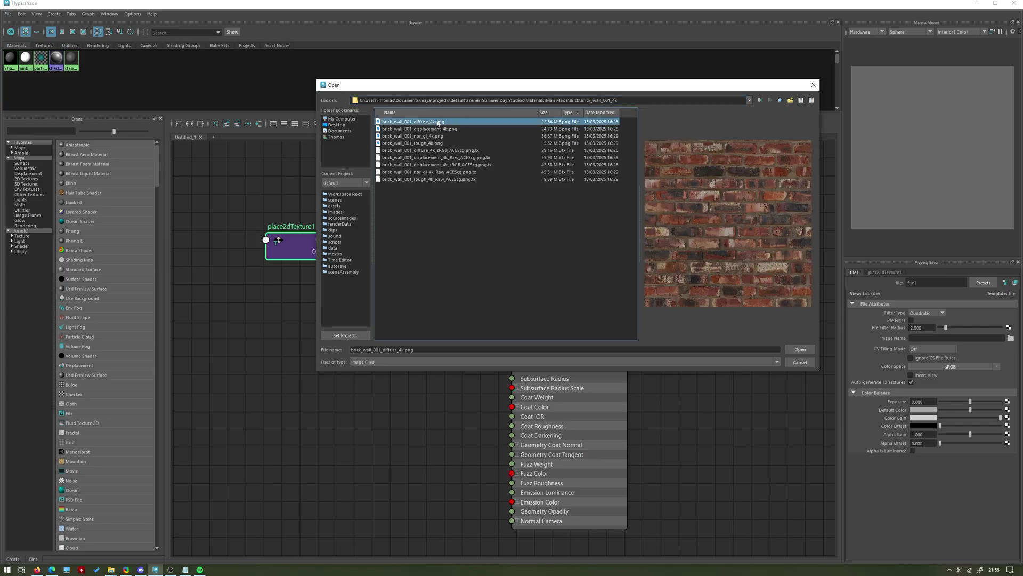
click(800, 349)
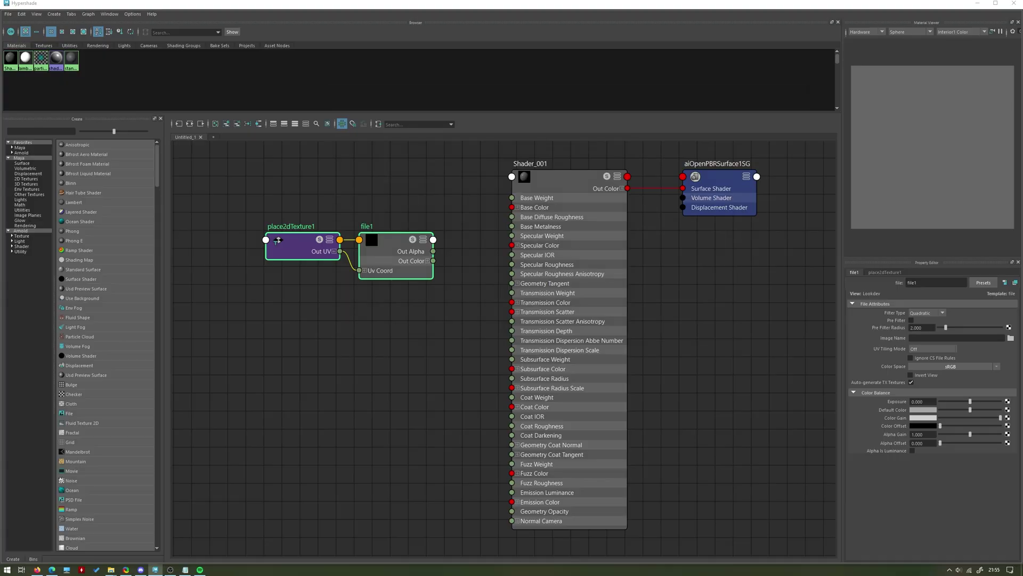
click(450, 270)
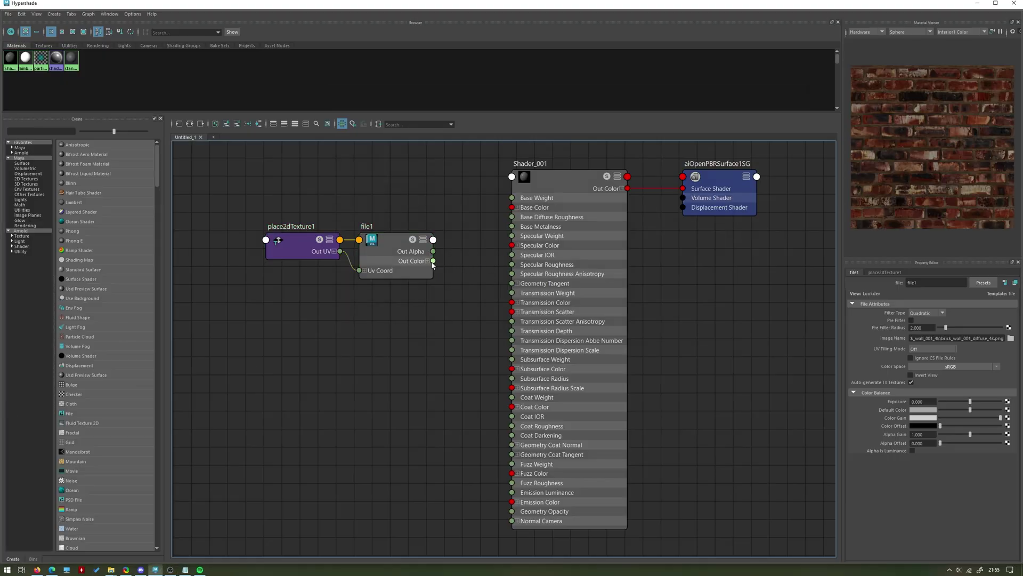
drag(433, 261, 512, 208)
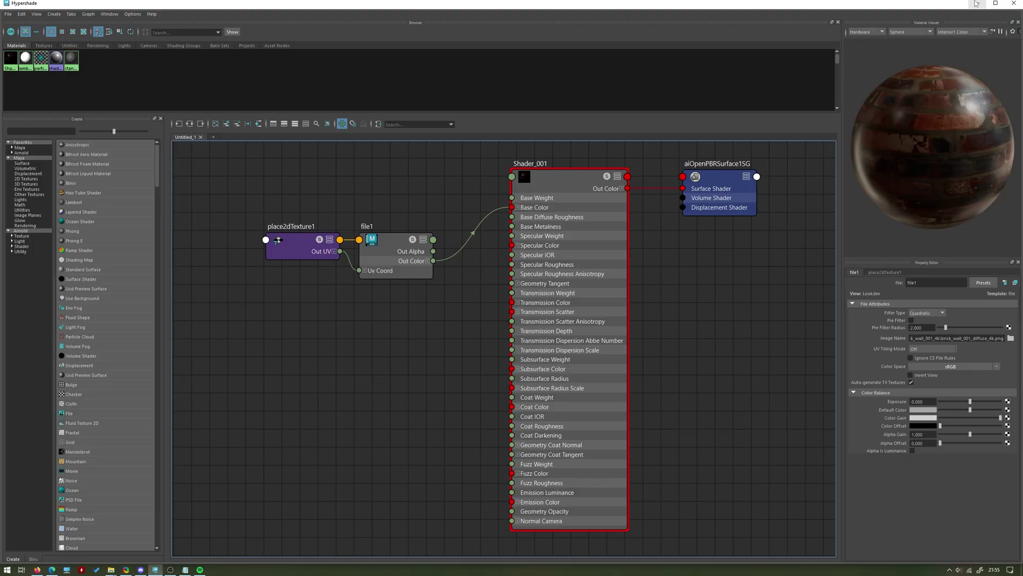
- Close Hypershade, render the viewport with Arnold, and tumble around the brick-textured model
click(1015, 4)
click(115, 65)
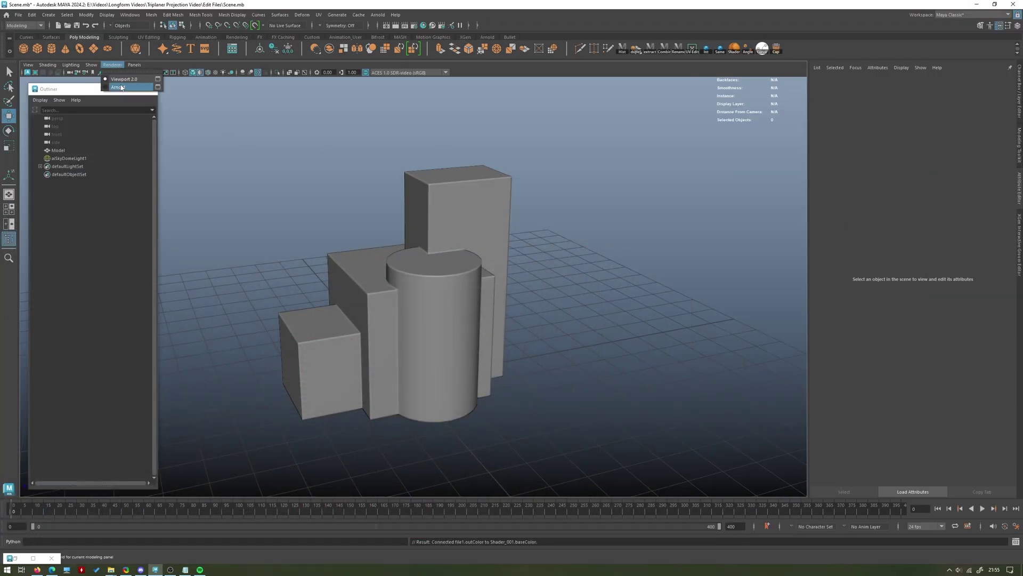
click(124, 86)
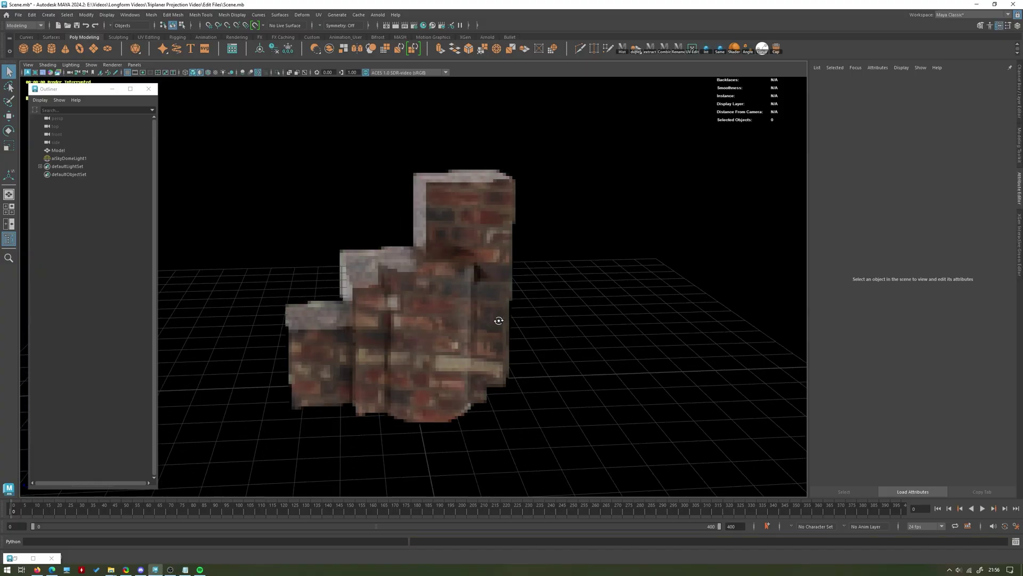
alt+drag(499, 321, 427, 347)
alt+right_drag(427, 348, 530, 382)
alt+drag(530, 382, 443, 378)
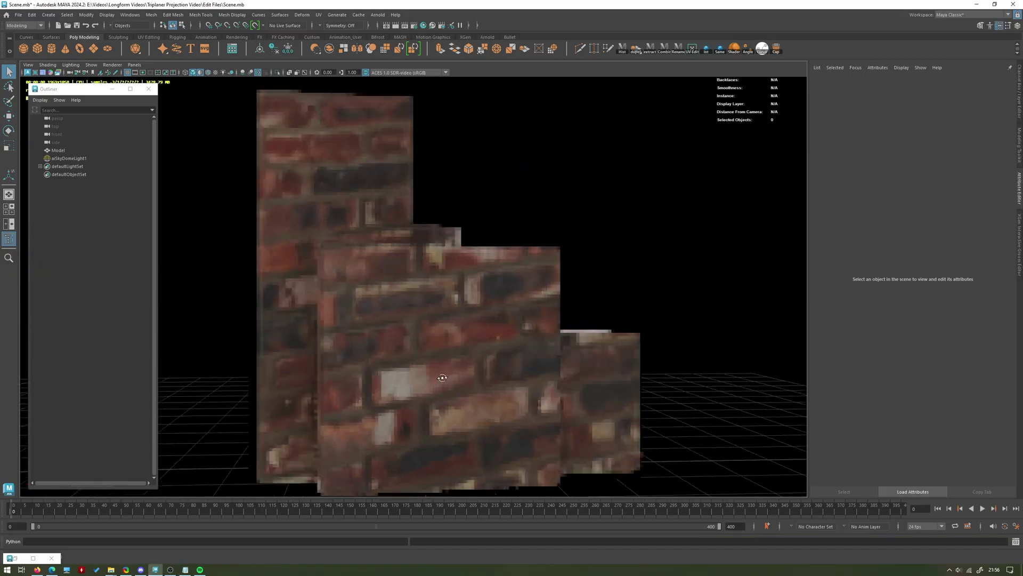
scroll(442, 377, down, 2)
alt+drag(507, 372, 434, 406)
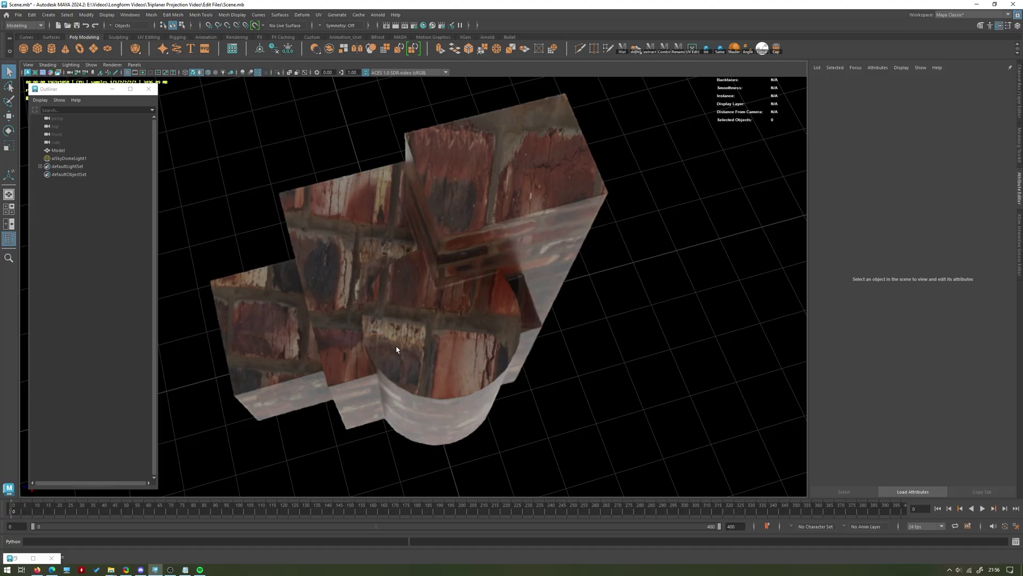
alt+drag(525, 336, 359, 353)
alt+drag(499, 345, 384, 361)
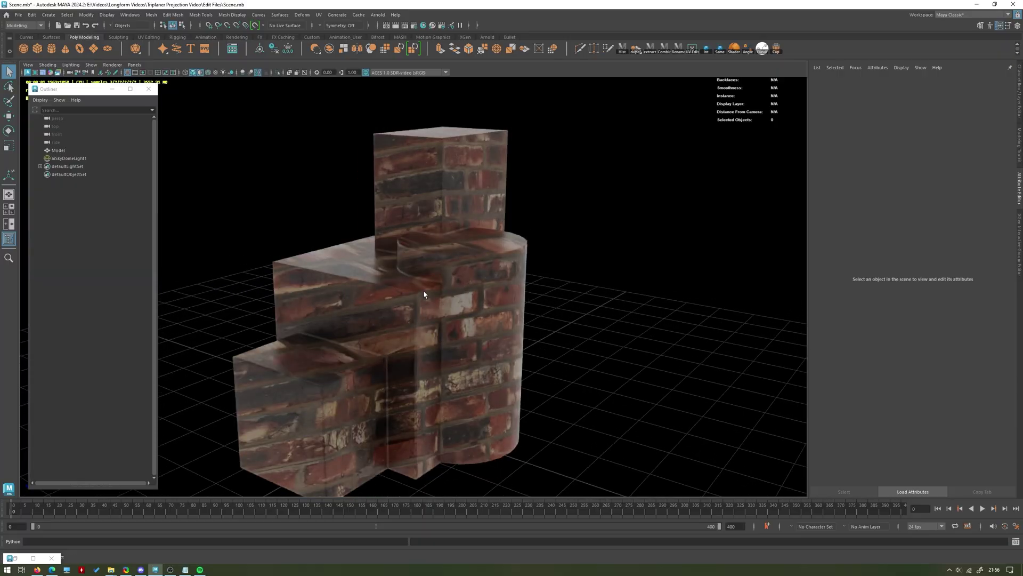
click(449, 196)
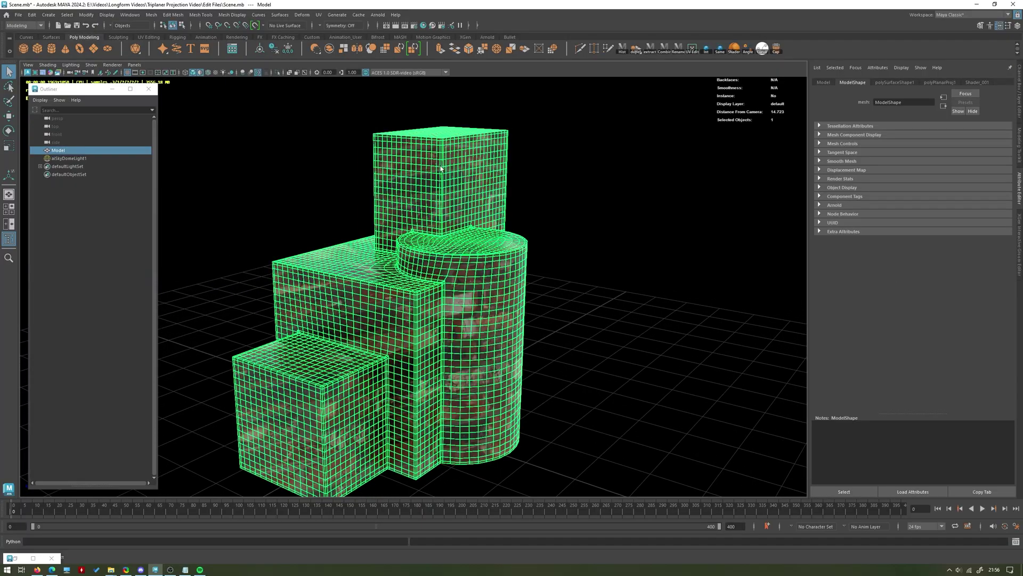
click(693, 48)
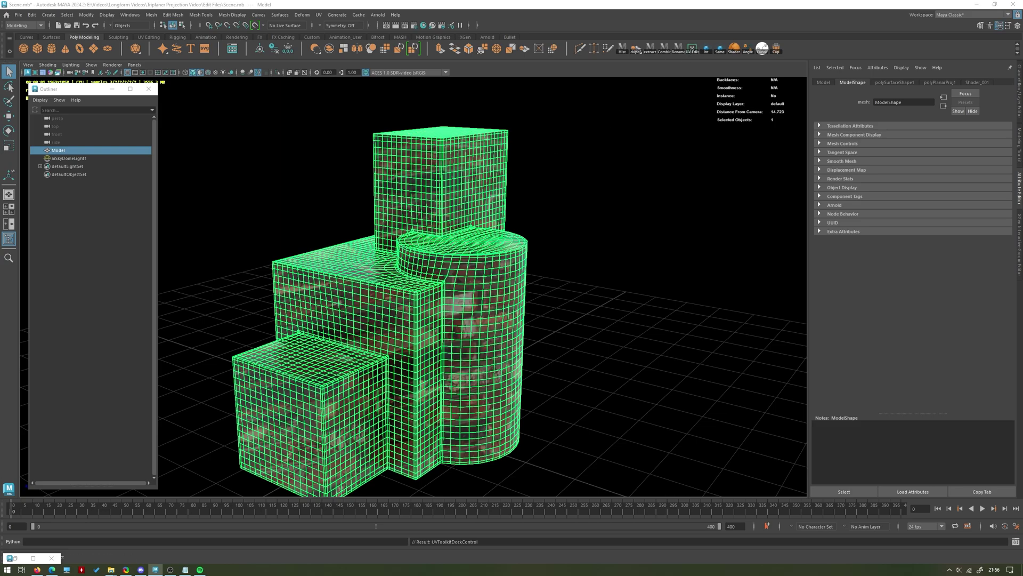
scroll(510, 260, down, 4)
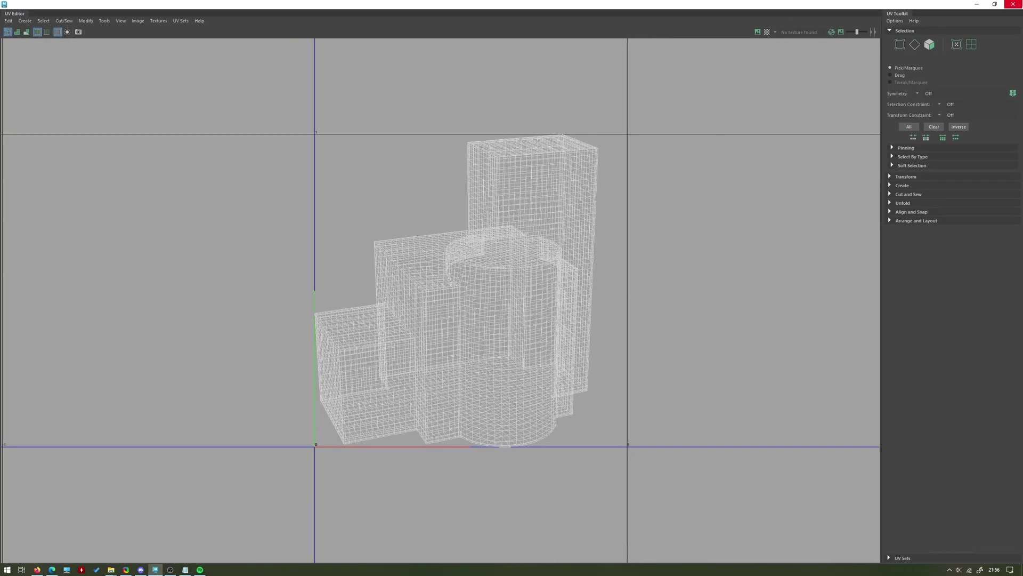
click(1013, 4)
click(644, 249)
alt+drag(644, 249, 443, 283)
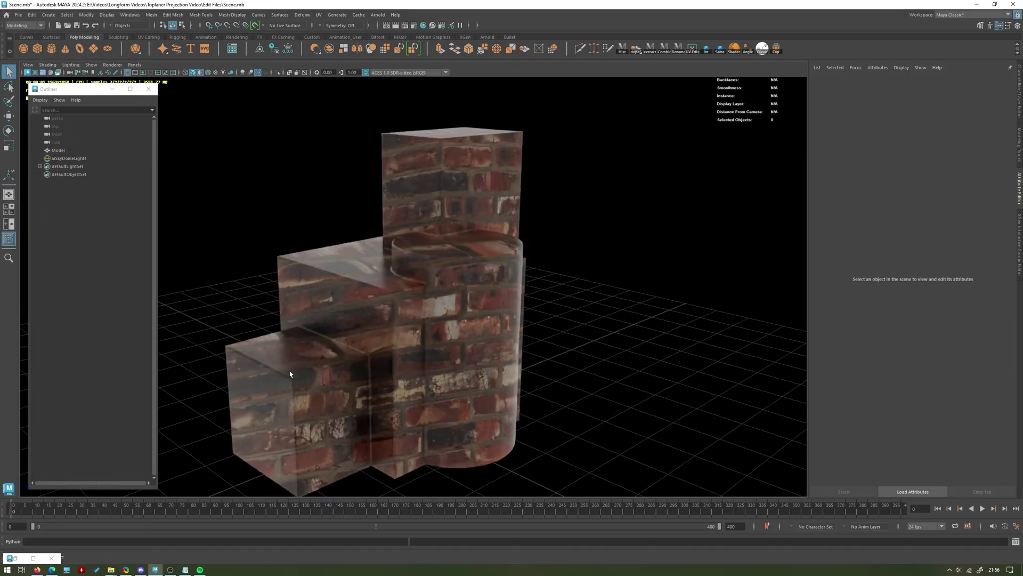
- Return the viewport to standard shading and remove the file1-to-Base Color connection
click(111, 65)
click(124, 79)
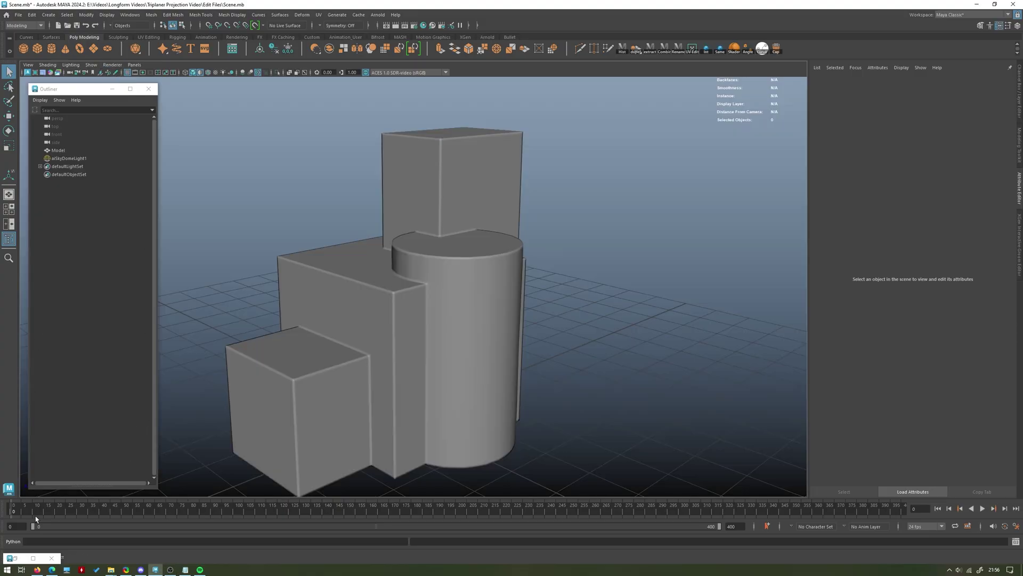
double_click(18, 558)
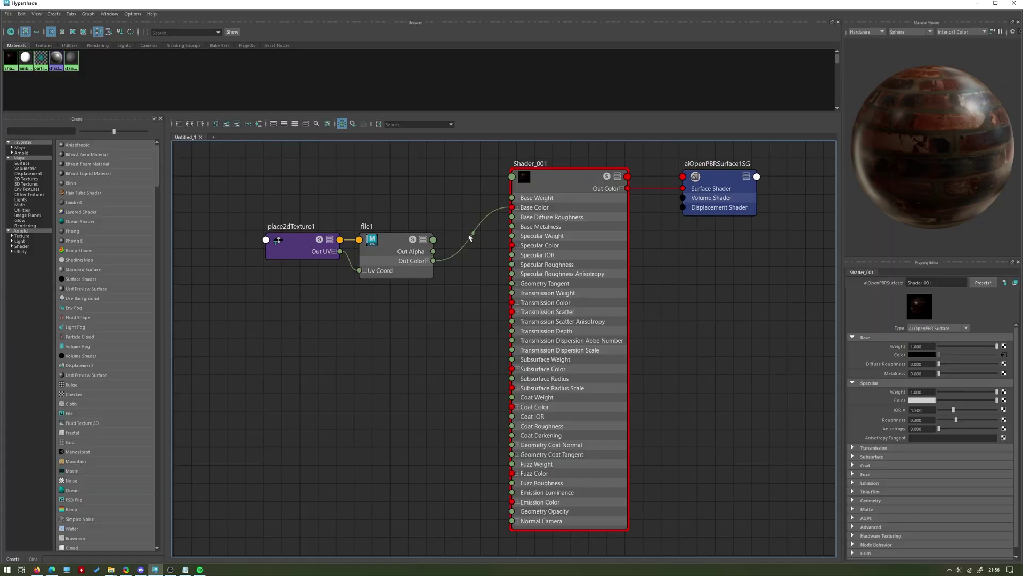
click(470, 236)
key(Delete)
drag(417, 324, 297, 229)
drag(373, 257, 235, 239)
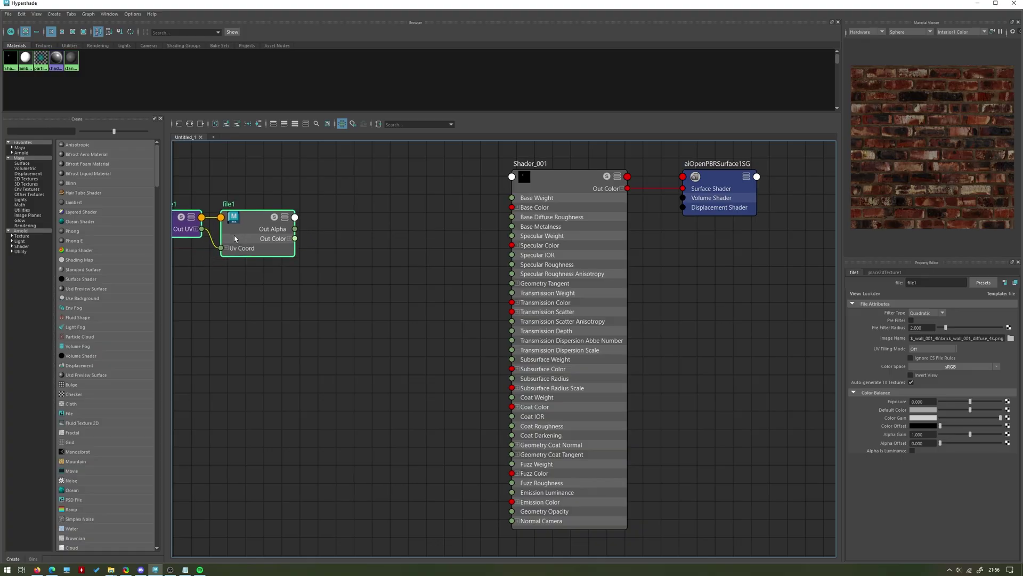
drag(466, 276, 363, 268)
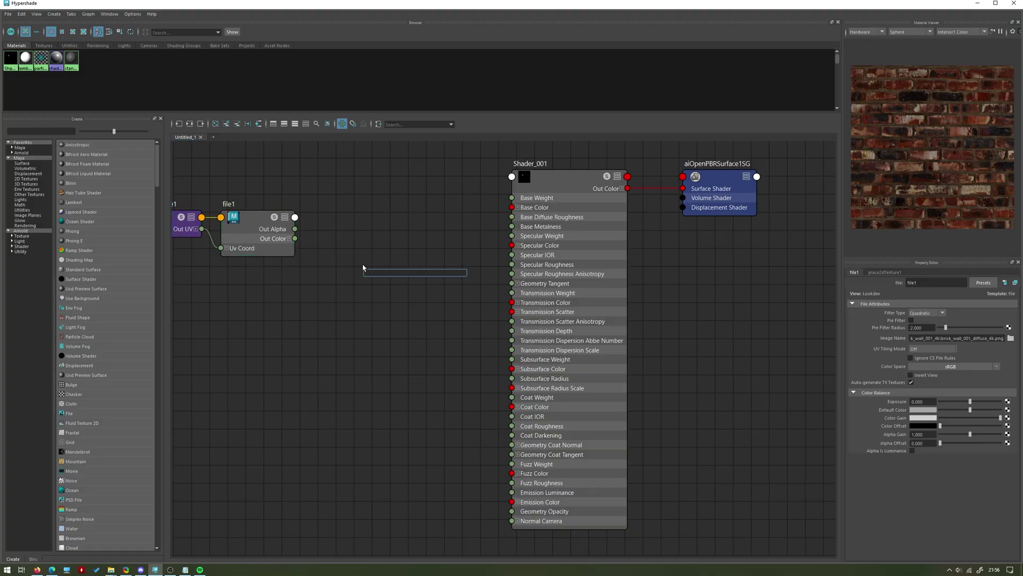
- Add an aiTriplanar node, feeding file1 into its Input and its Out Color into Base Color
text(tripl)
click(376, 287)
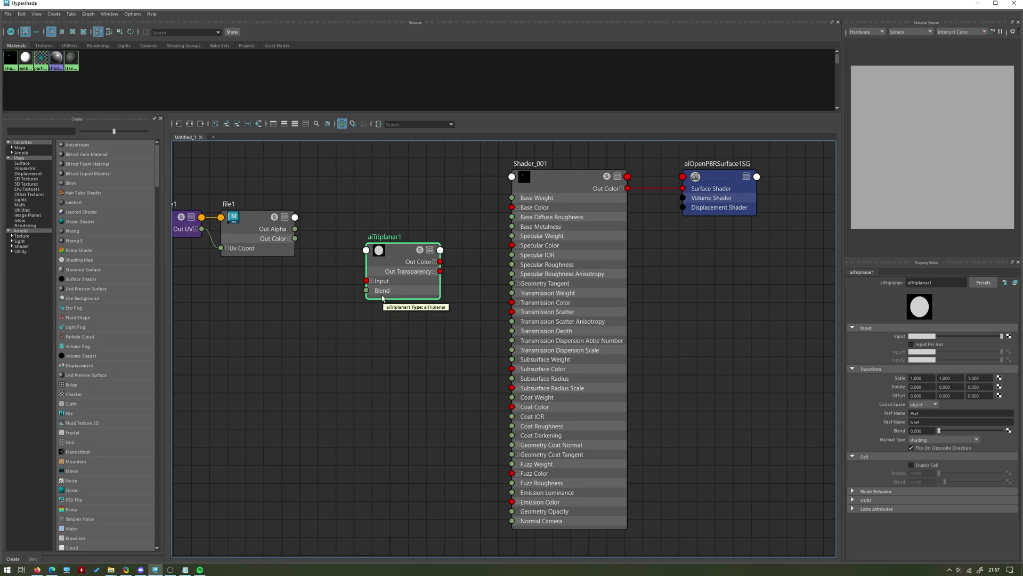
drag(402, 273, 396, 238)
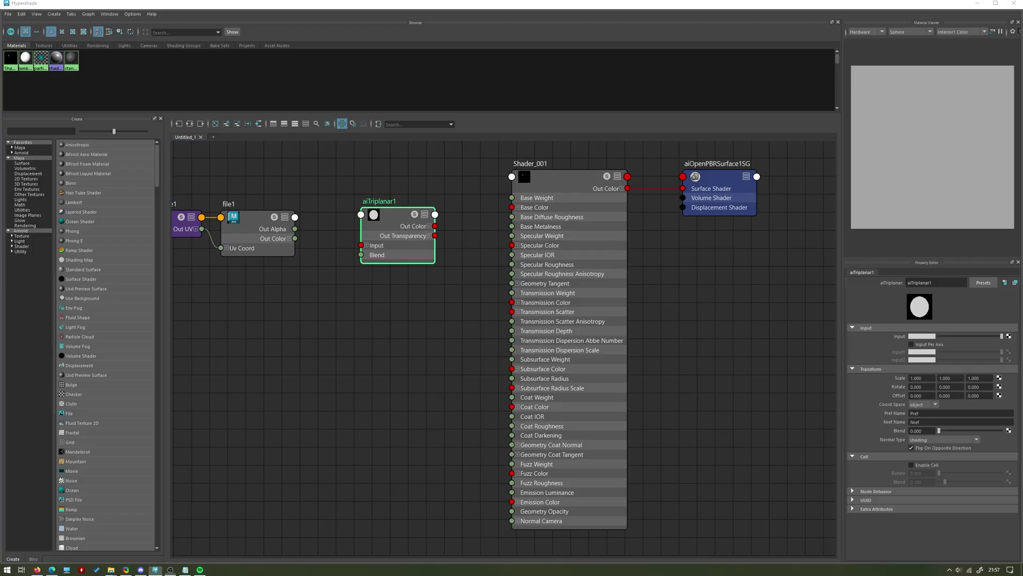
alt+middle_drag(276, 278, 285, 279)
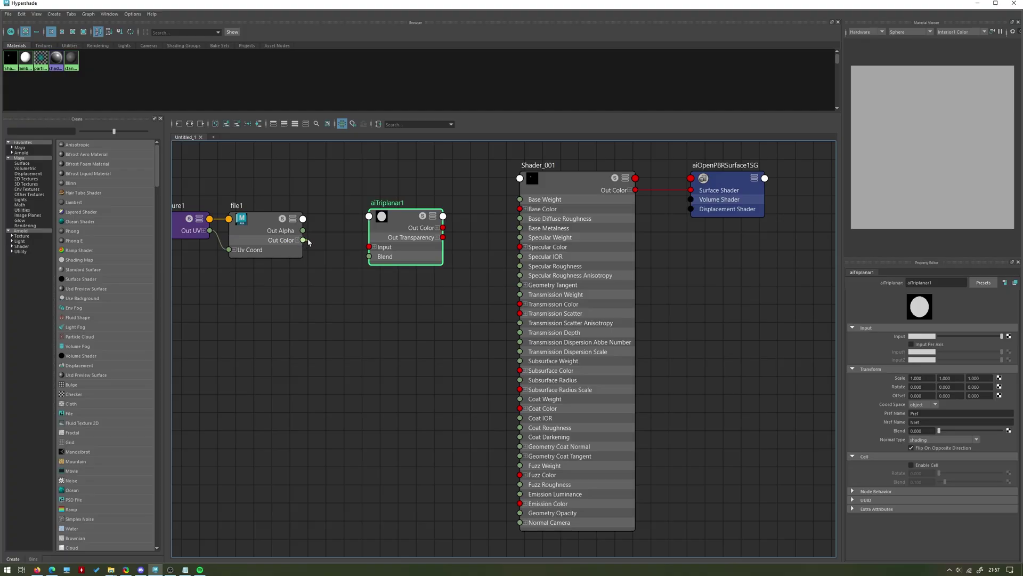
drag(303, 241, 369, 247)
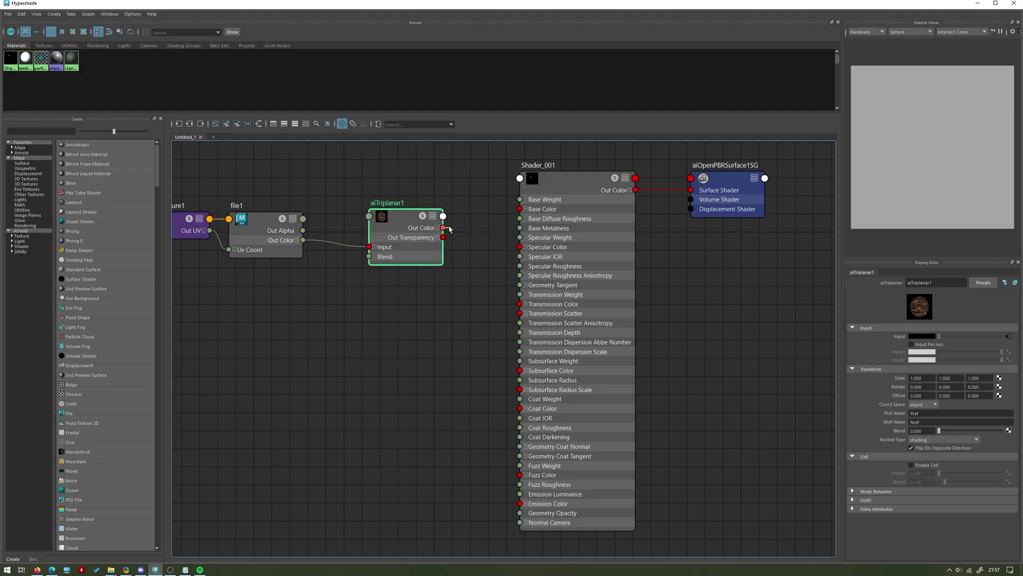
drag(447, 228, 519, 208)
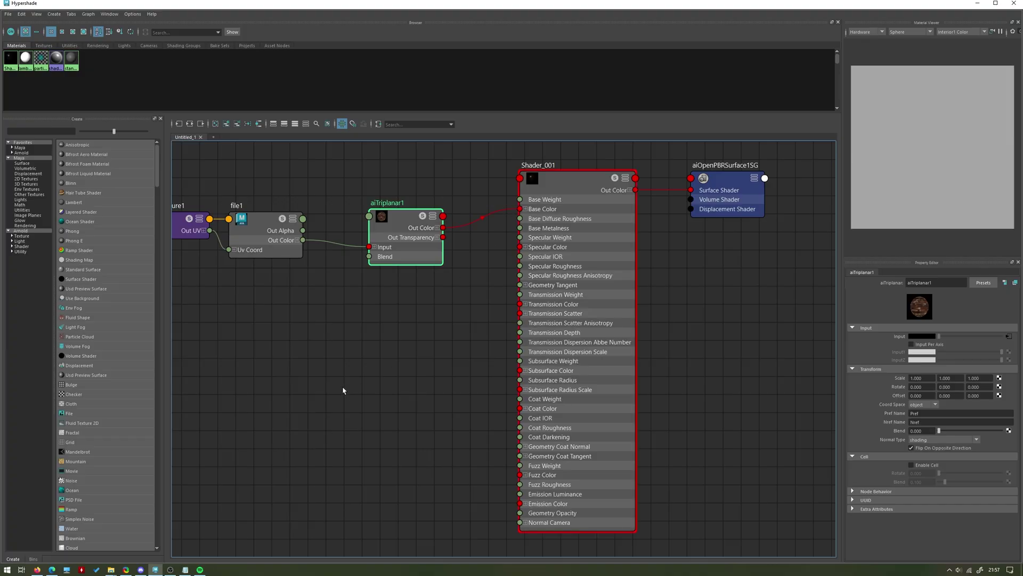
alt+middle_drag(343, 279, 362, 281)
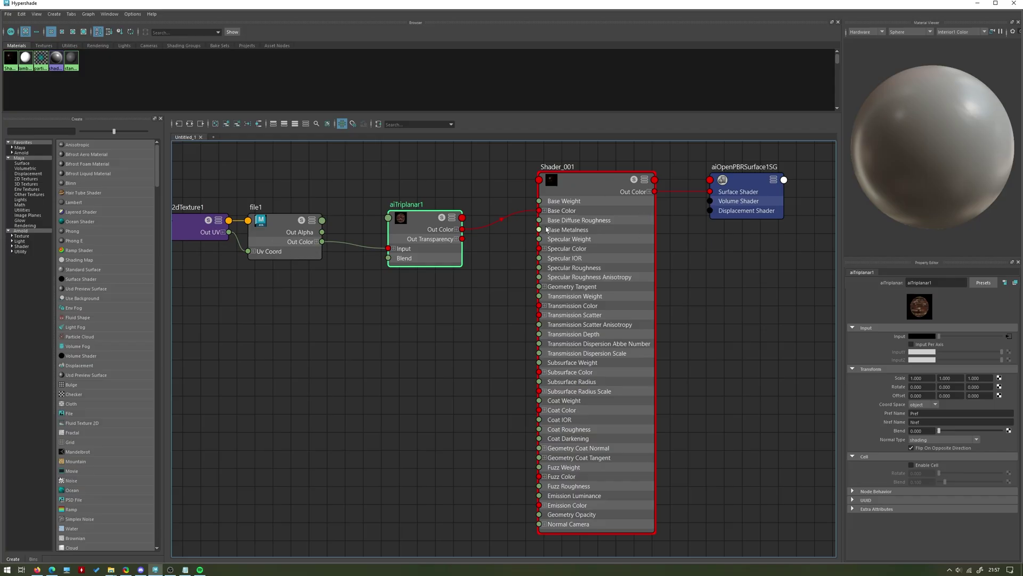
- Minimize Hypershade, switch the viewport to Arnold, and tumble around to inspect the triplanar bricks
click(978, 3)
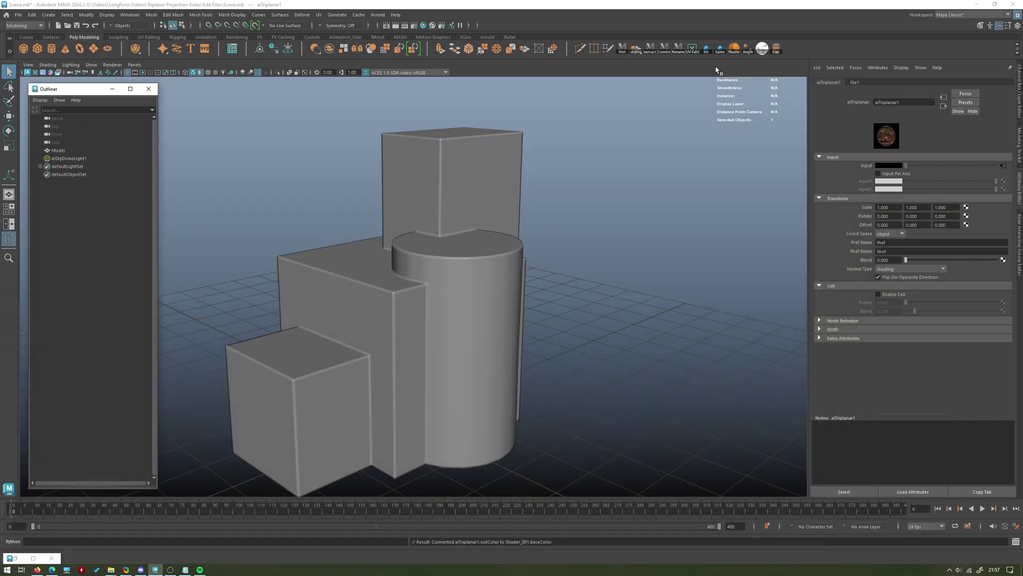
click(112, 64)
click(125, 89)
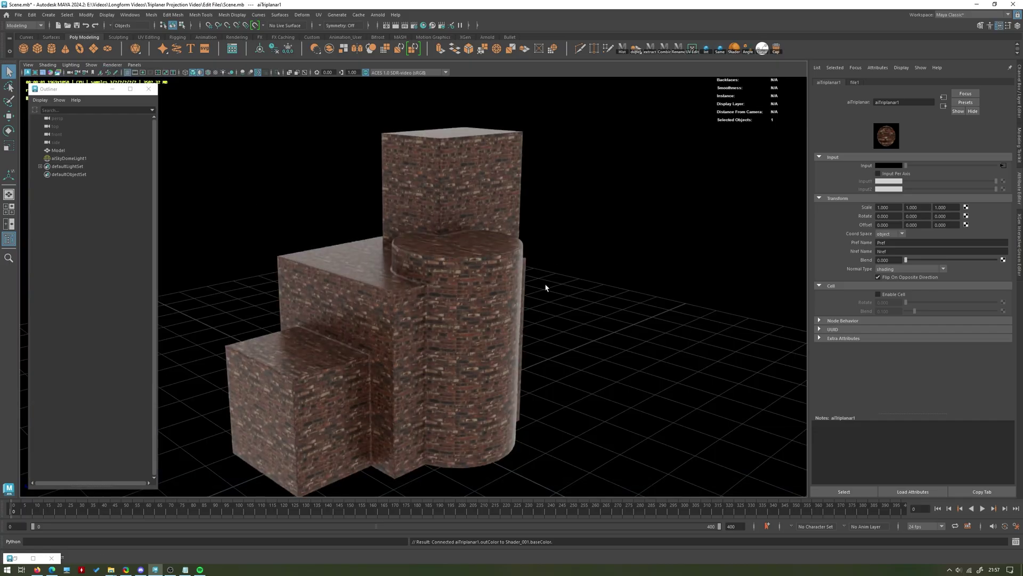
alt+right_drag(525, 273, 666, 362)
alt+drag(666, 362, 301, 323)
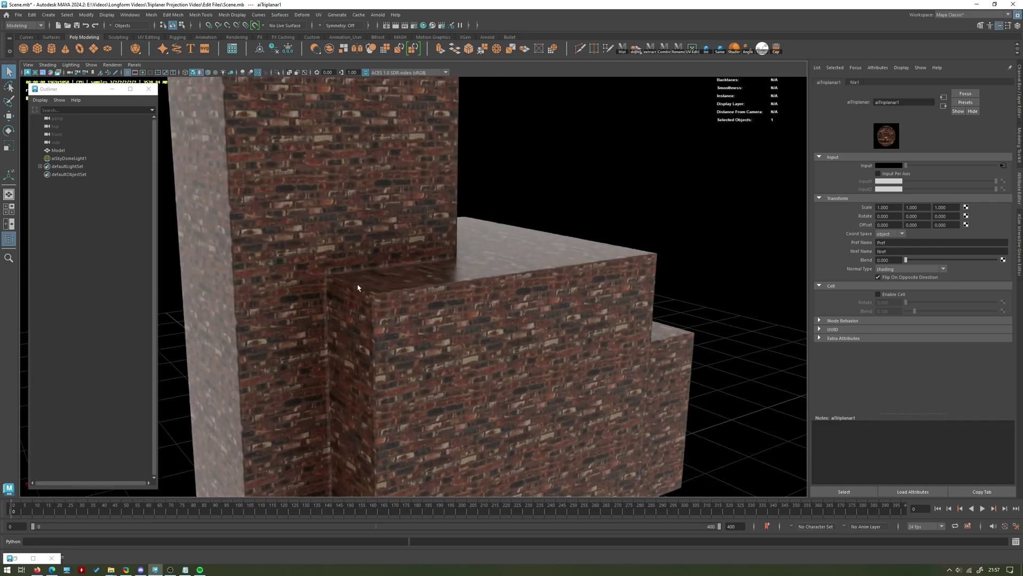
alt+drag(576, 290, 530, 270)
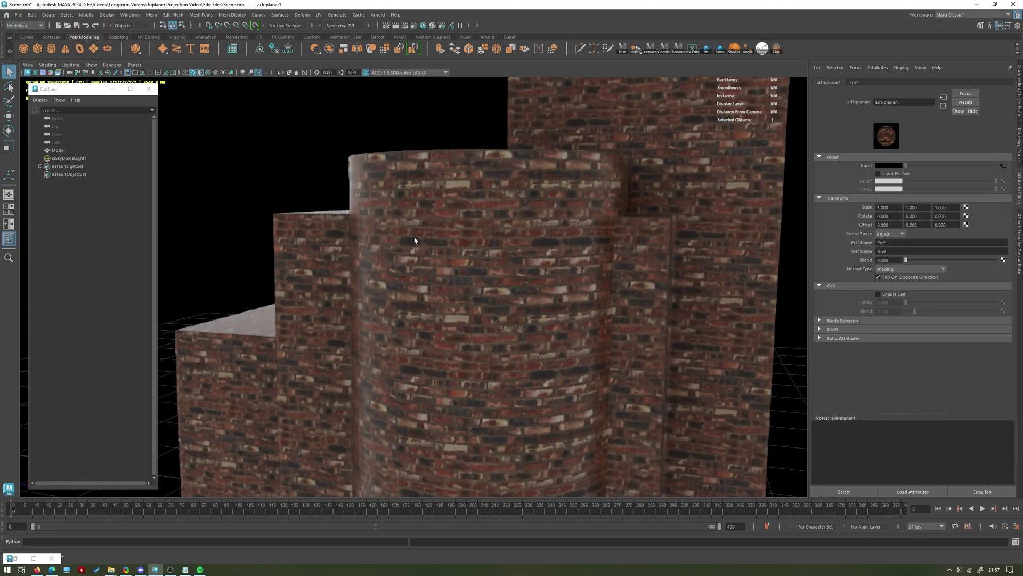
alt+drag(551, 237, 626, 283)
alt+drag(549, 216, 277, 319)
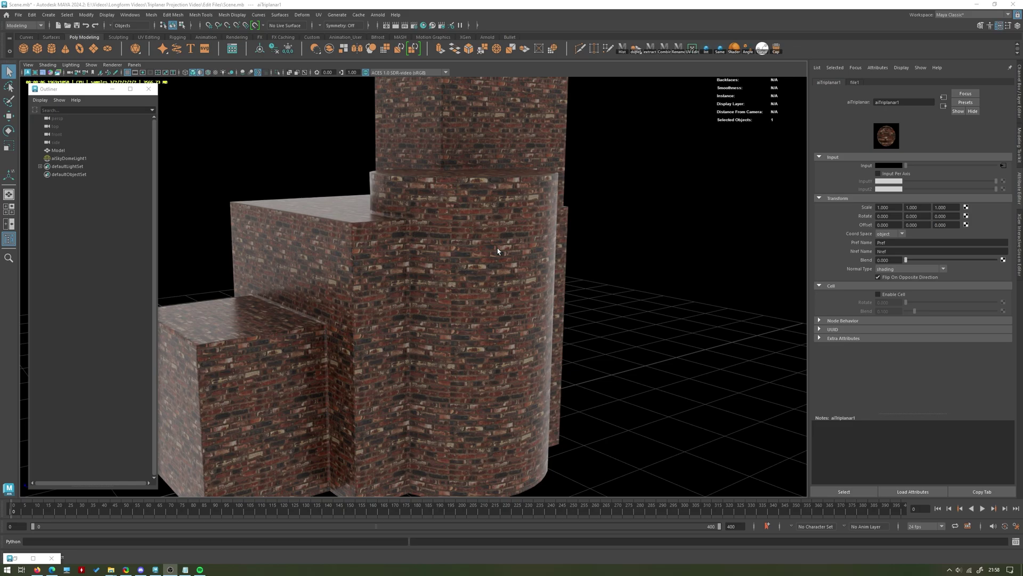
alt+drag(428, 224, 594, 342)
scroll(463, 323, up, 5)
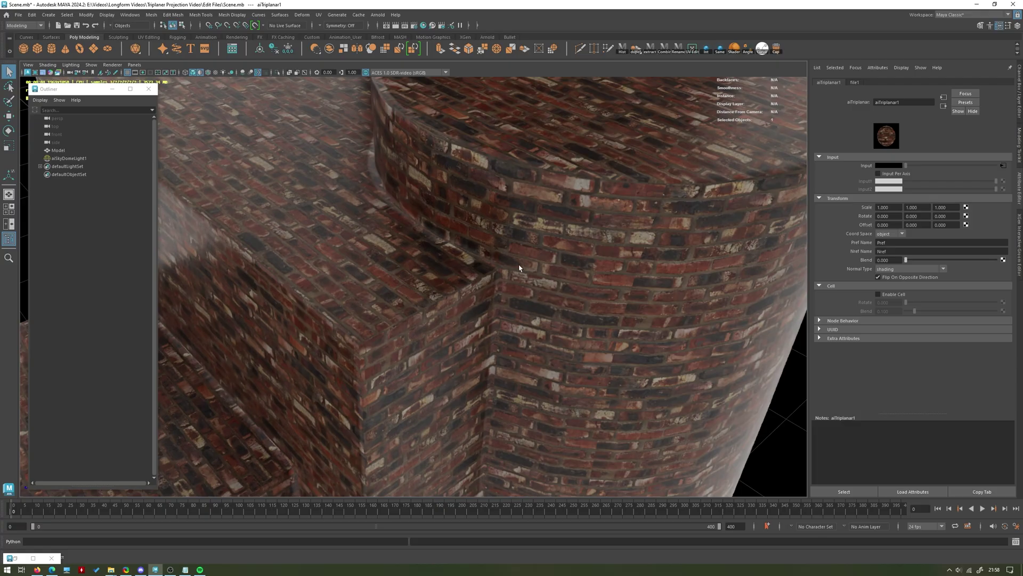
scroll(584, 263, down, 5)
alt+drag(585, 263, 405, 285)
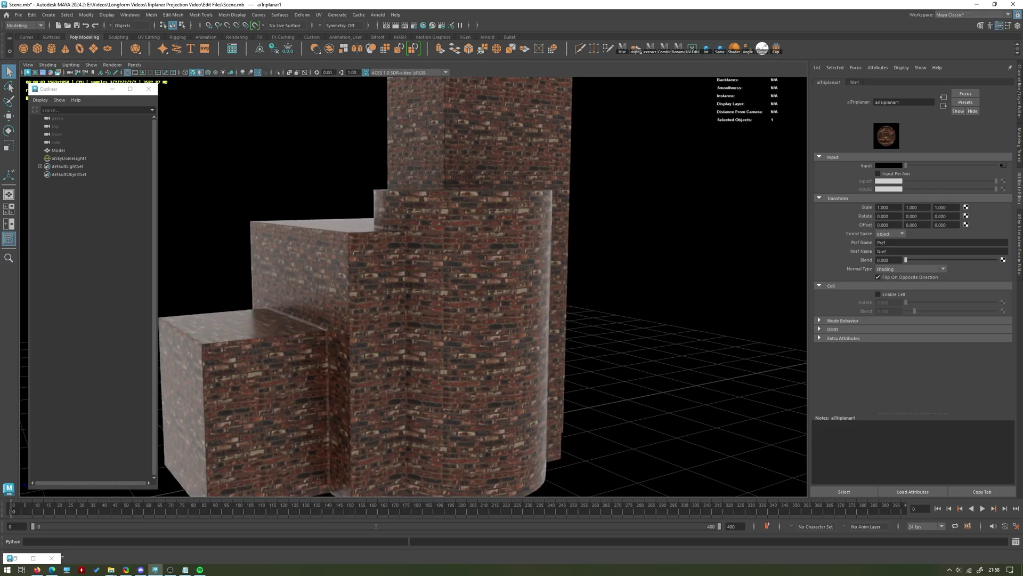
key(ctrl+z)
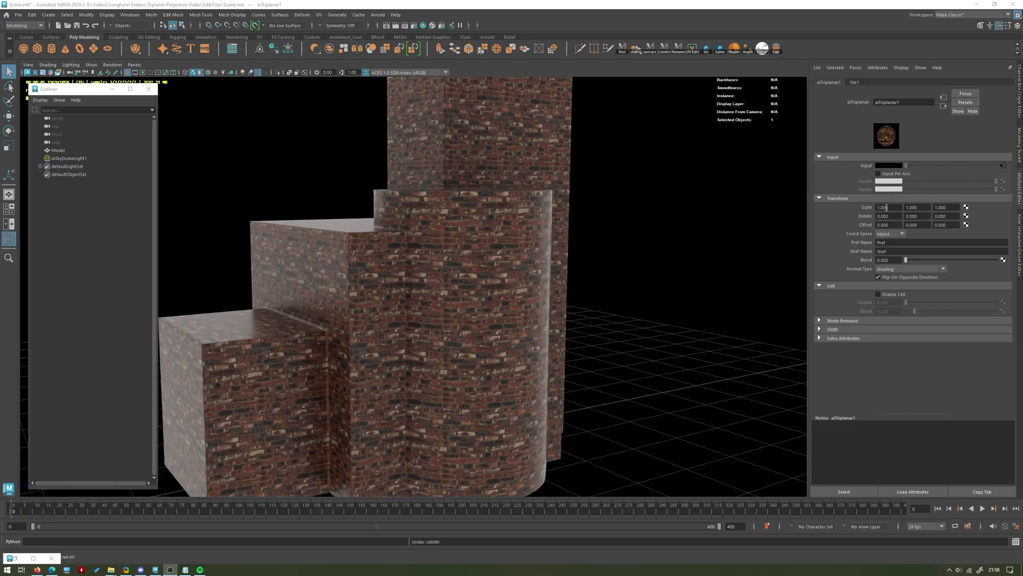
- Set aiTriplanar1 Scale to 0.3 on X, Y and Z and tumble to check the larger bricks
alt+drag(535, 241, 542, 213)
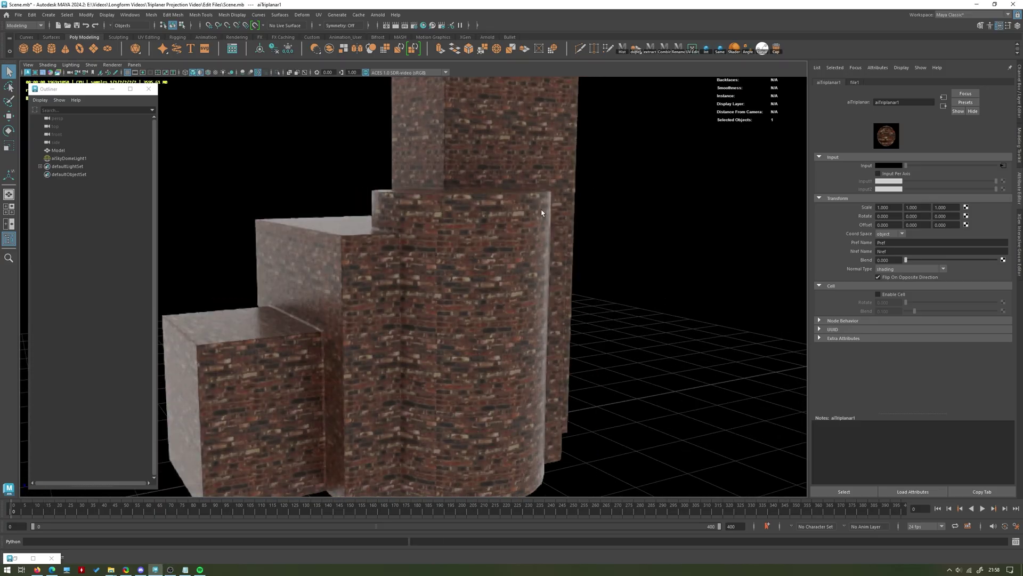
click(889, 207)
text(.3)
key(Return)
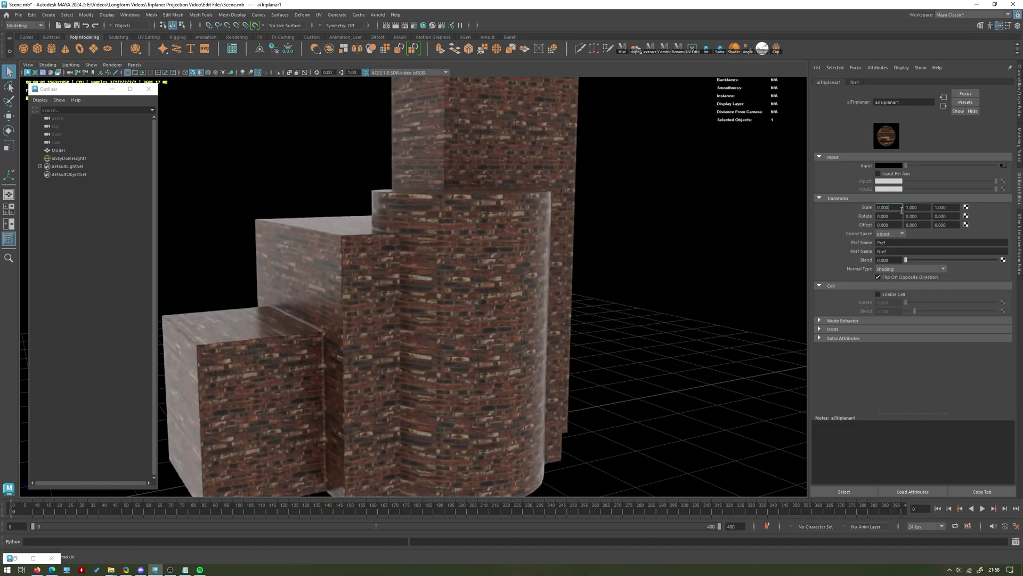
double_click(915, 207)
text(.3)
key(Tab)
text(.3)
key(Return)
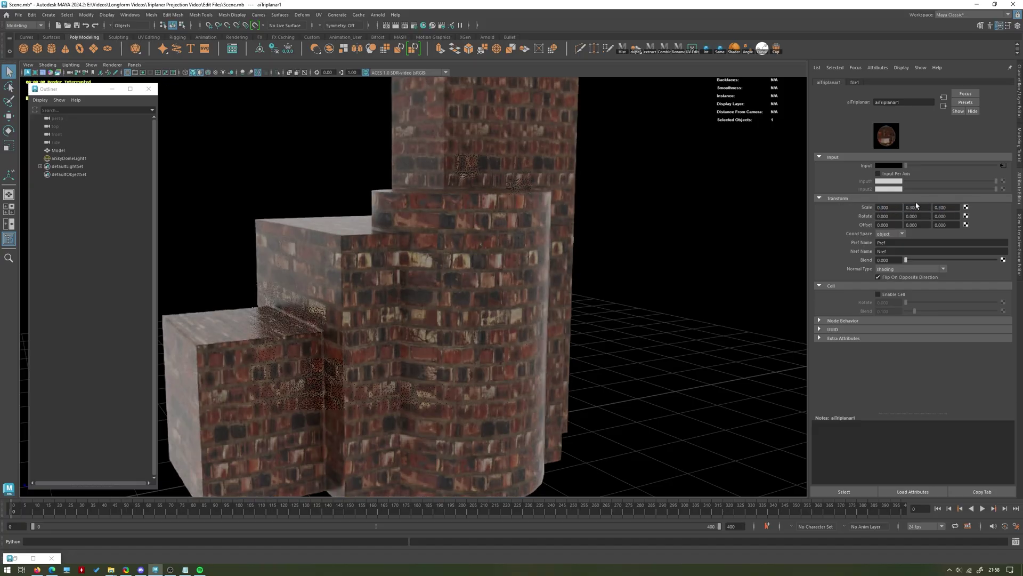
click(657, 258)
alt+drag(658, 257, 360, 301)
alt+drag(468, 330, 533, 310)
alt+right_drag(533, 309, 87, 463)
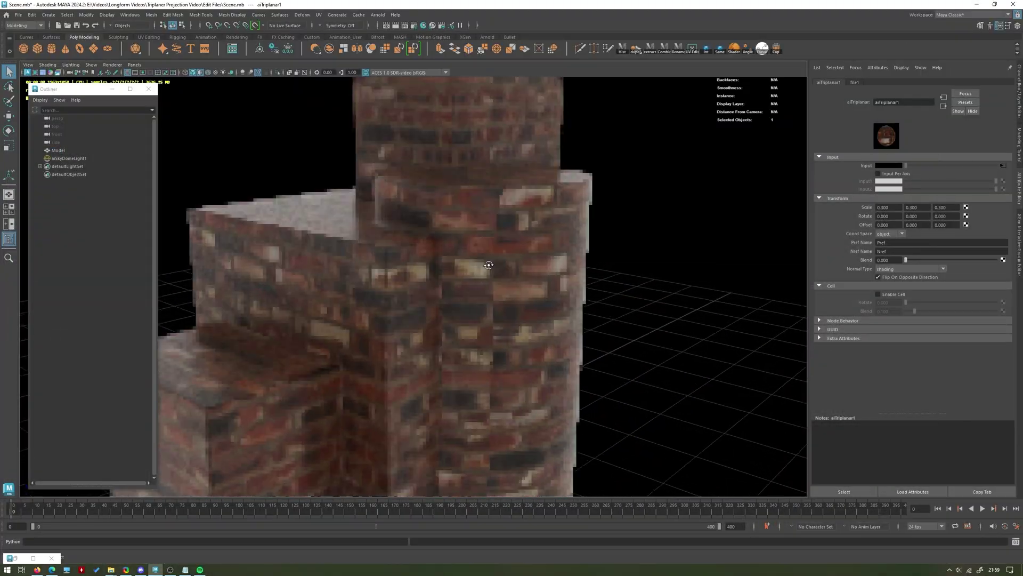
- Drop the aiTriplanar1 Blend near zero, then raise it to 1.000 and compare the corners
alt+right_drag(576, 309, 629, 328)
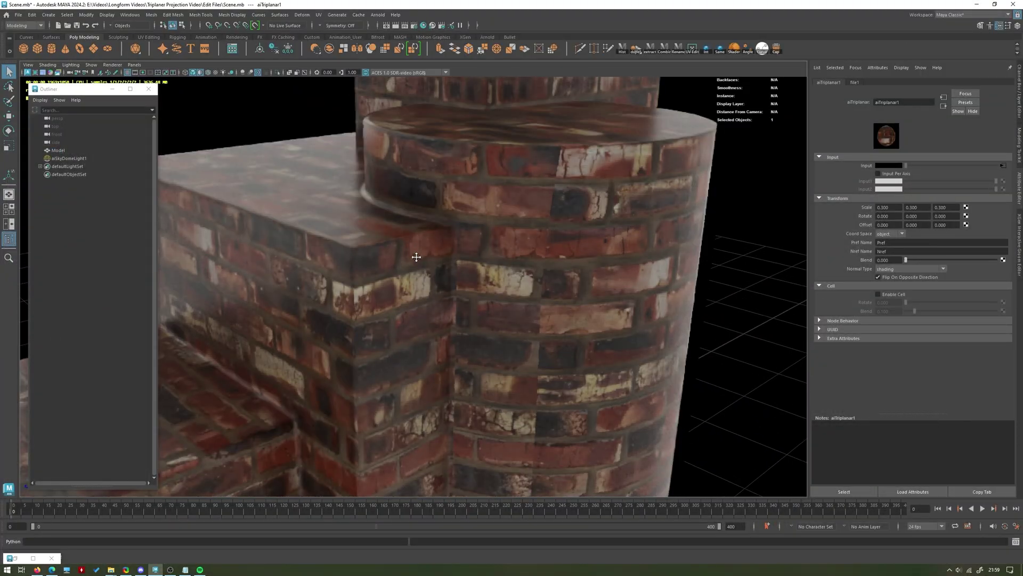
alt+middle_drag(415, 256, 472, 270)
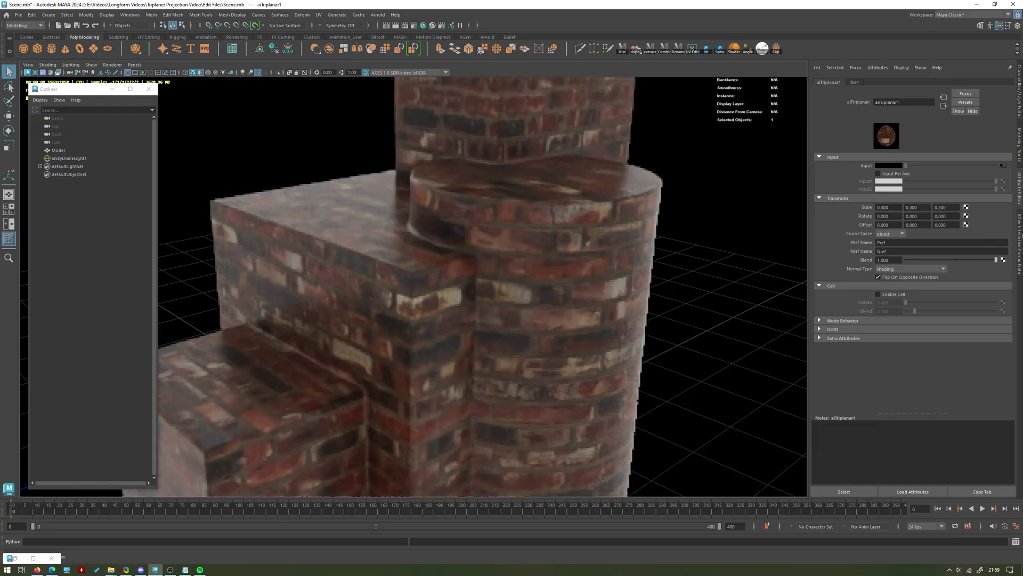
drag(996, 260, 885, 266)
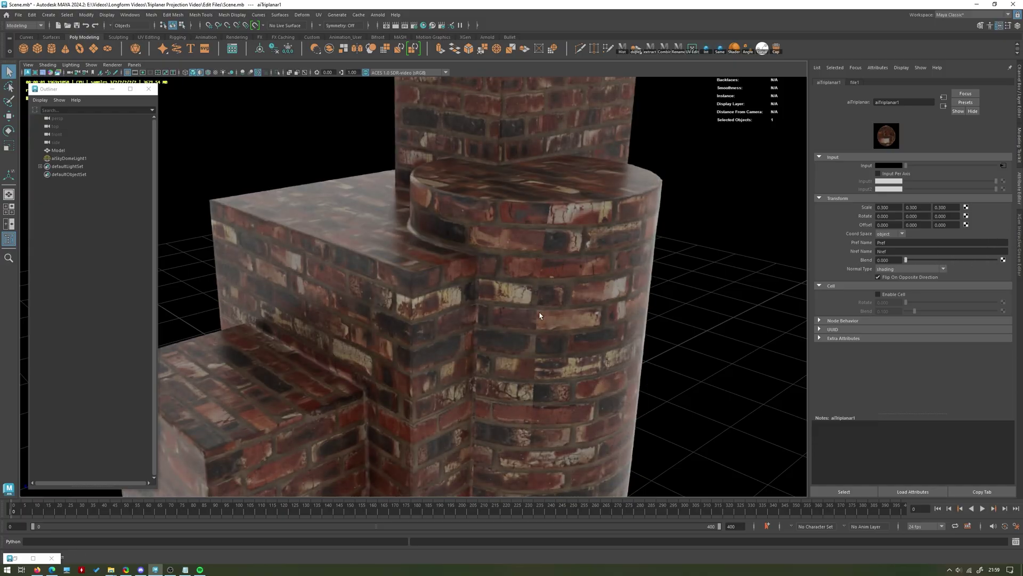
alt+middle_drag(578, 338, 522, 331)
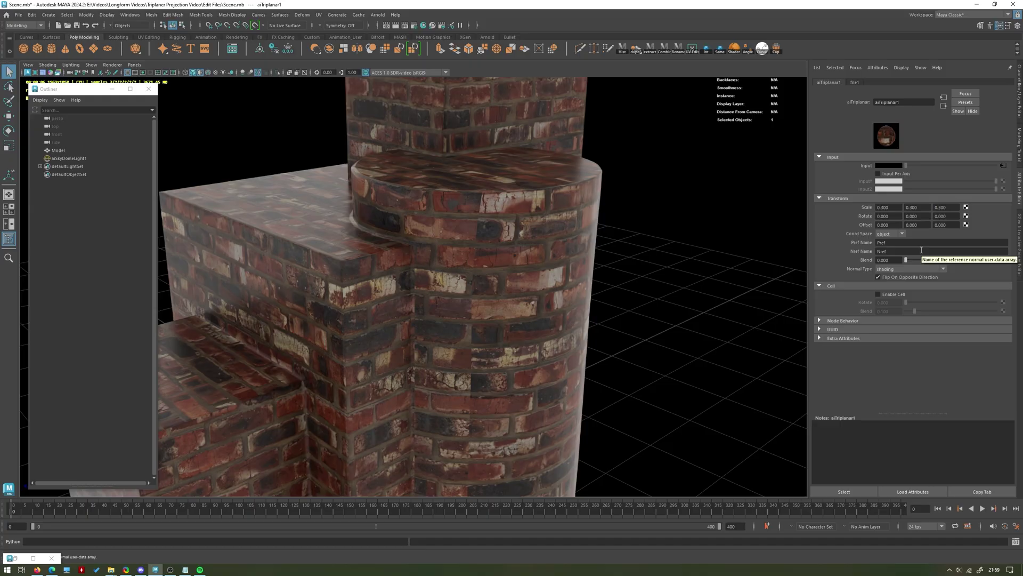
drag(907, 261, 996, 260)
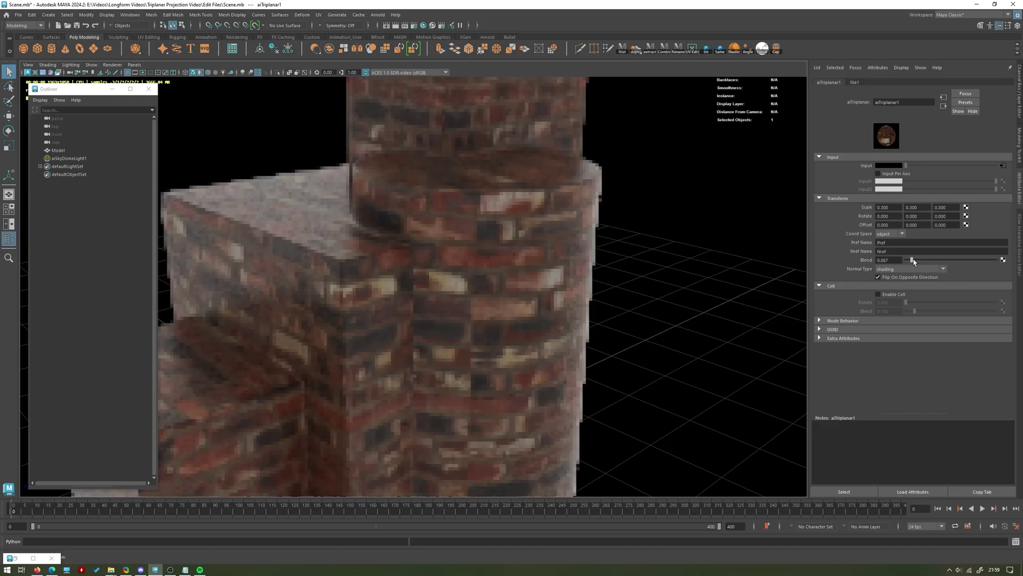
alt+drag(612, 272, 472, 281)
alt+drag(403, 225, 656, 280)
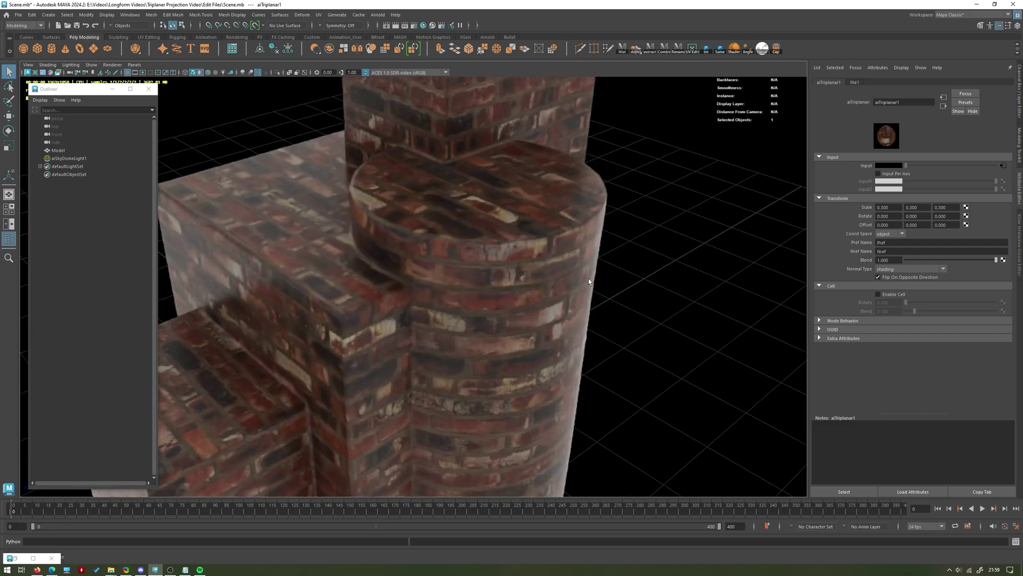
alt+right_drag(536, 287, 427, 251)
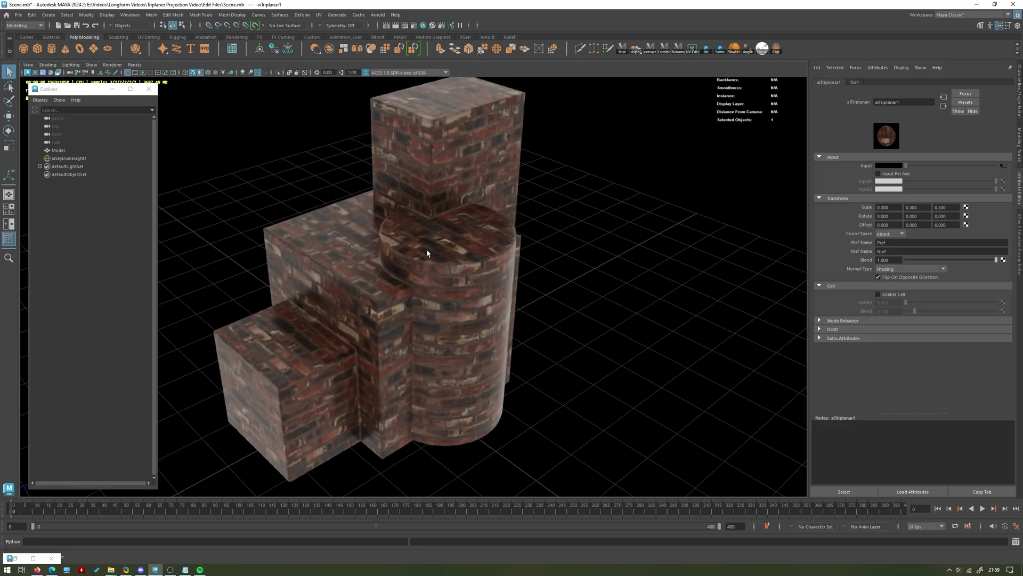
- Tumble around the model to inspect the blended 0.3-scale bricks, then restore Hypershade
mouse_move(492, 308)
alt+mouse_down()
mouse_move(487, 297)
mouse_move(490, 313)
mouse_move(477, 310)
alt+mouse_up()
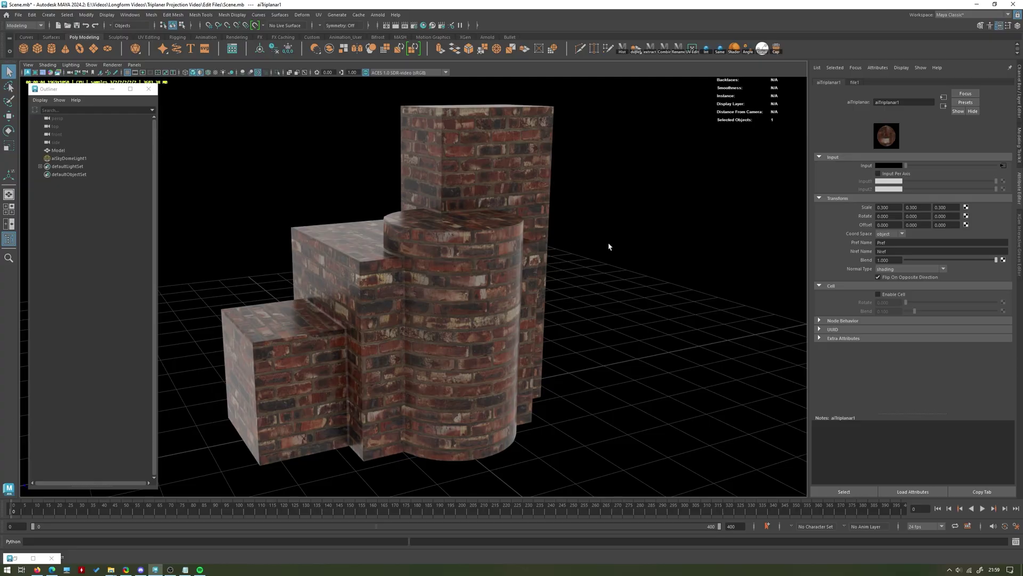
alt+drag(585, 188, 562, 210)
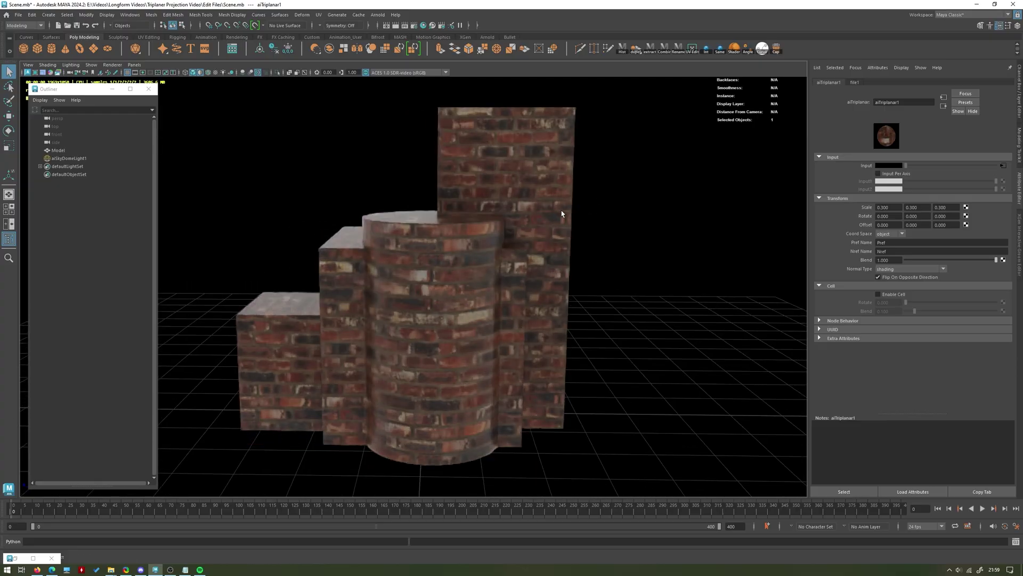
mouse_move(449, 209)
alt+mouse_down()
mouse_move(538, 216)
mouse_move(438, 208)
alt+mouse_up()
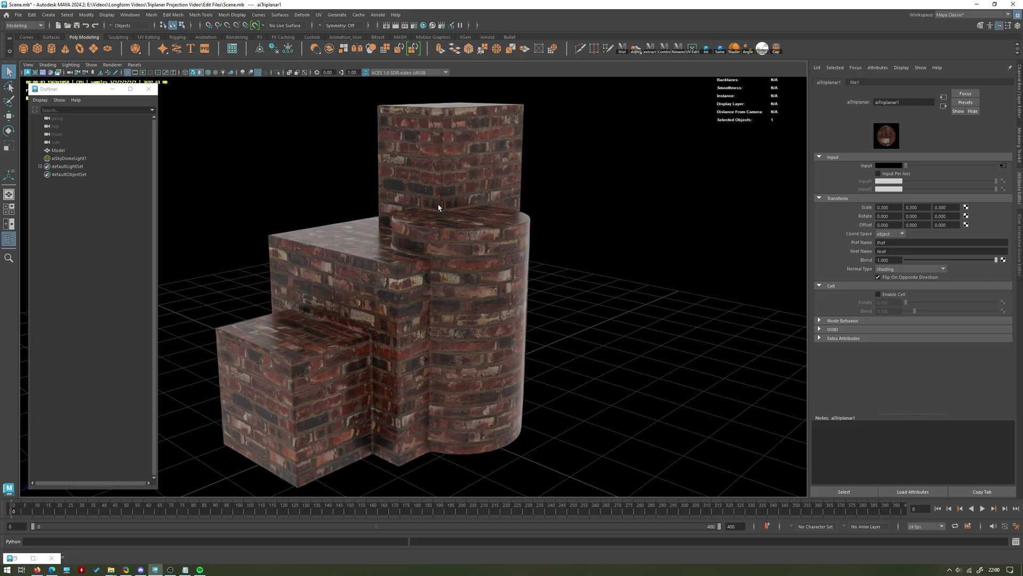
alt+drag(438, 207, 511, 231)
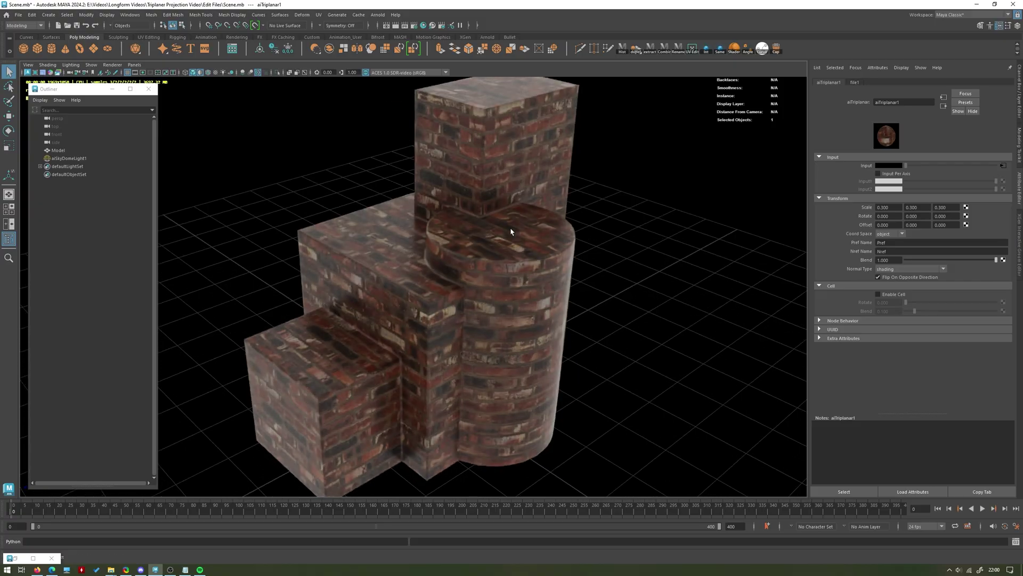
alt+middle_drag(528, 223, 507, 221)
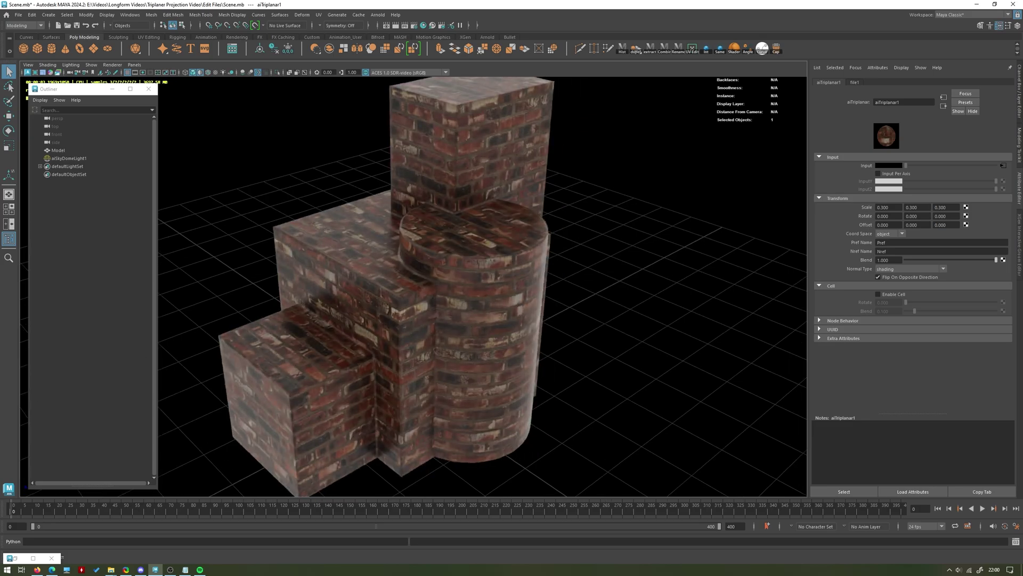
alt+drag(340, 357, 300, 351)
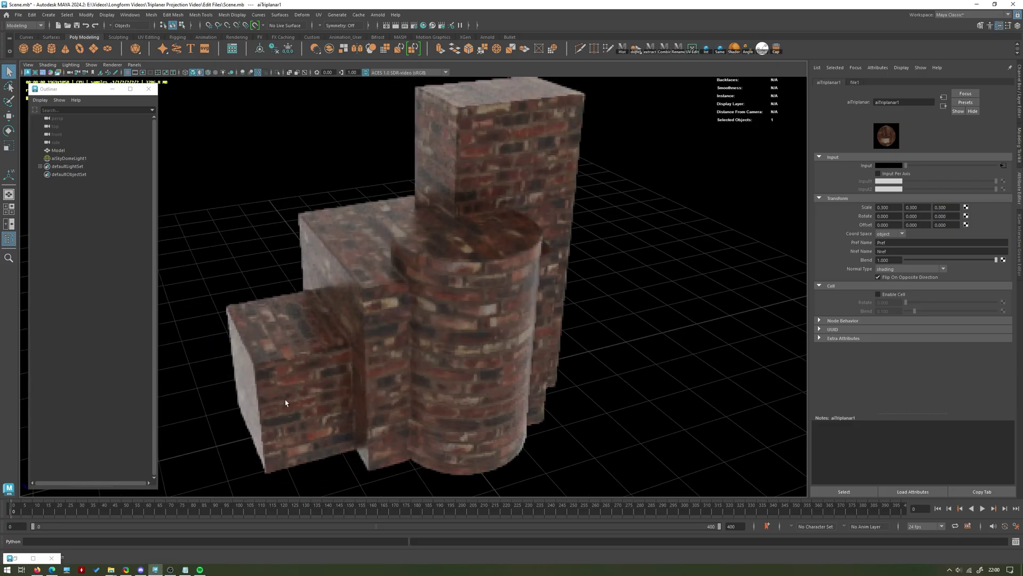
click(22, 558)
- Create a second file texture node in the Hypershade graph
click(21, 558)
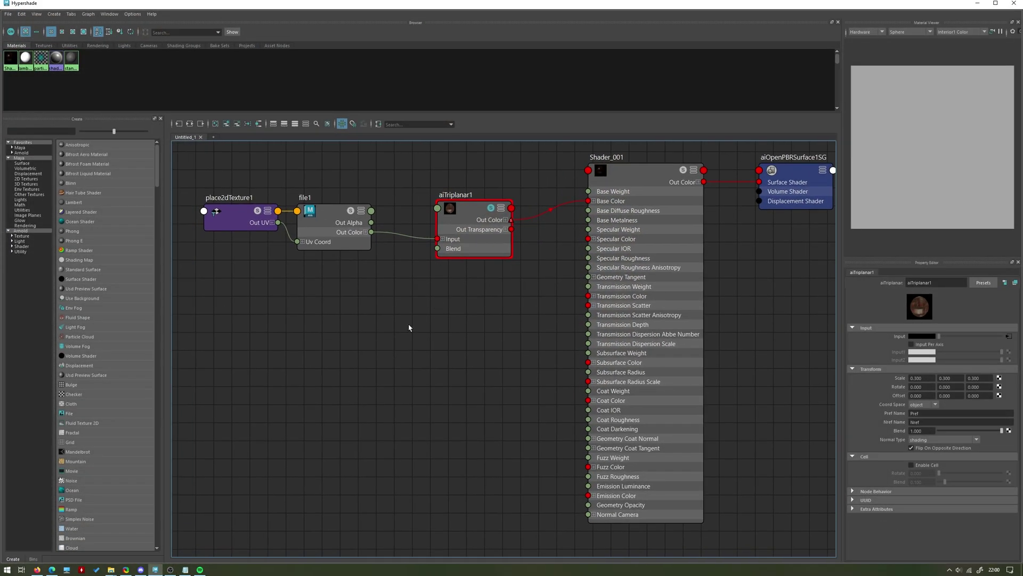
key(Tab)
text(file)
key(Down)
key(Down)
key(Down)
key(Return)
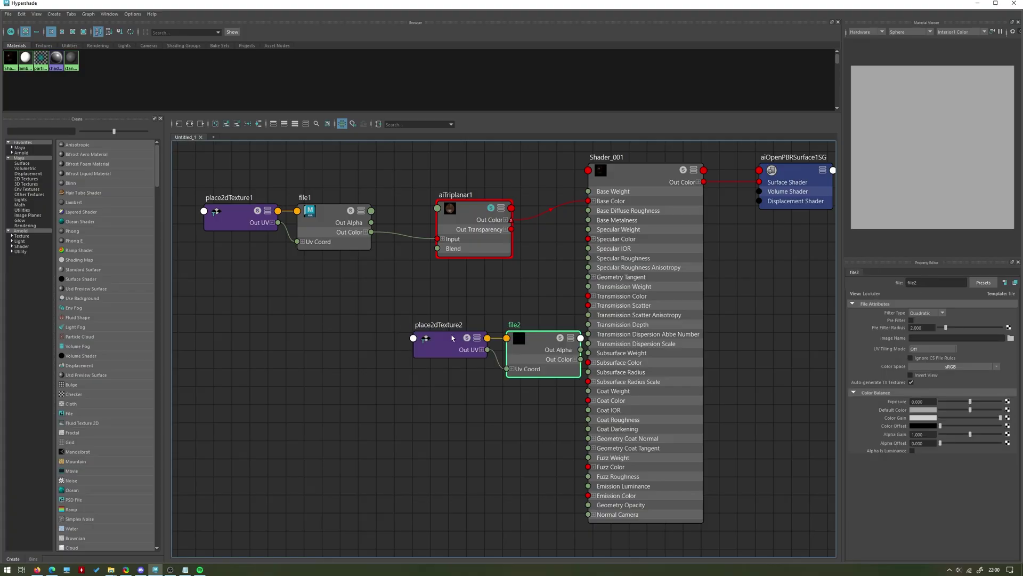
drag(451, 338, 351, 348)
- Try pasting a folder path into the image file browser and dismiss the invalid-path warning
click(1010, 338)
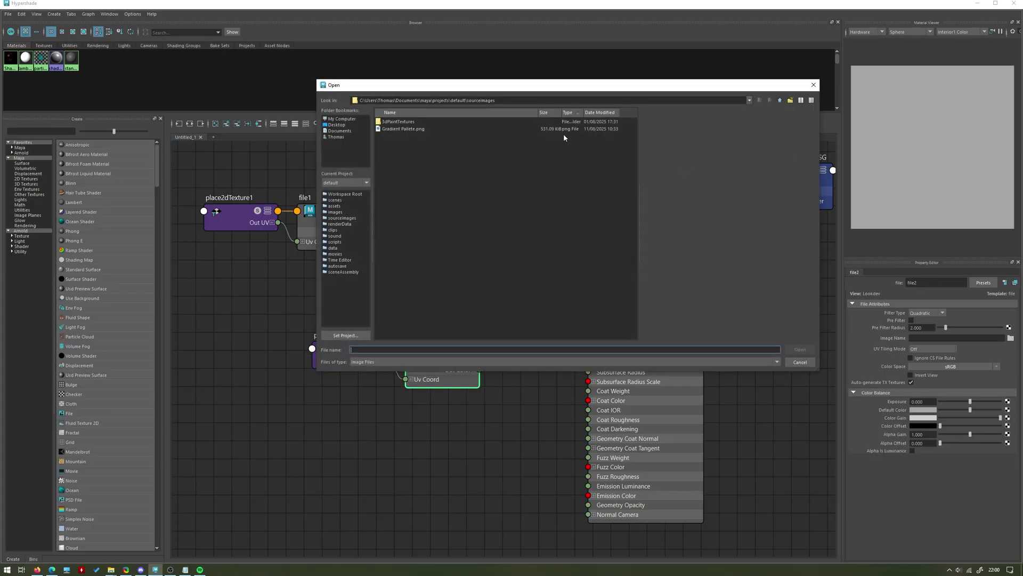
click(573, 101)
key(ctrl+a)
text(0.300)
key(Return)
click(511, 293)
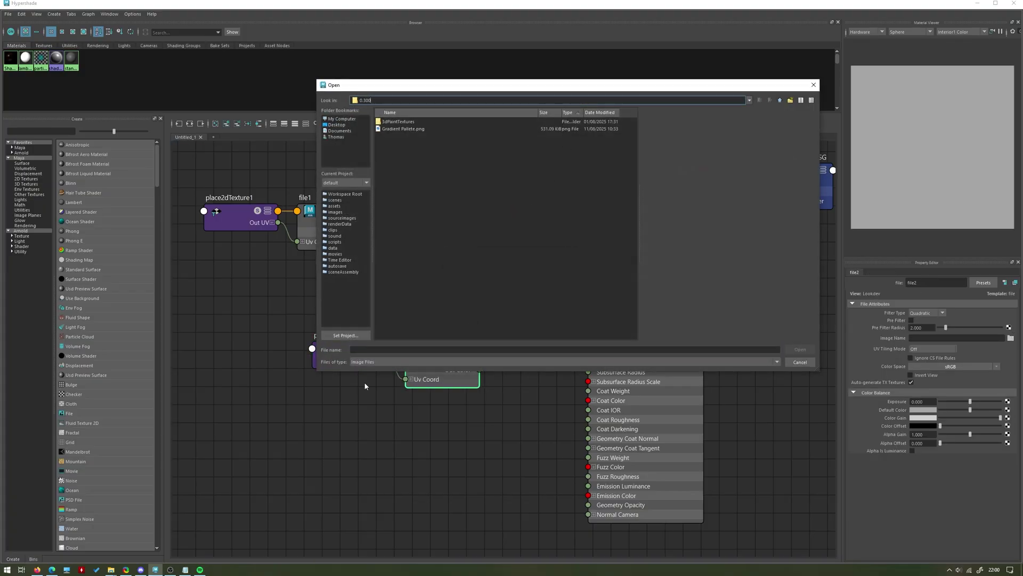
- Copy the brick folder path, browse there and load brick_wall_001_nor_gl_4k.png
mouse_move(111, 569)
click(143, 539)
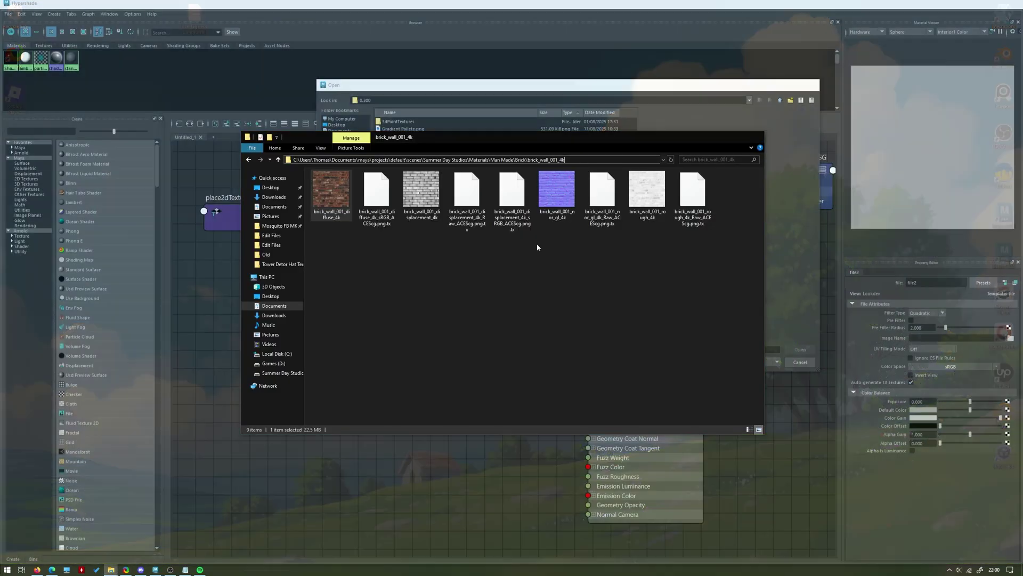
click(638, 159)
key(ctrl+c)
click(680, 100)
key(ctrl+v)
key(Return)
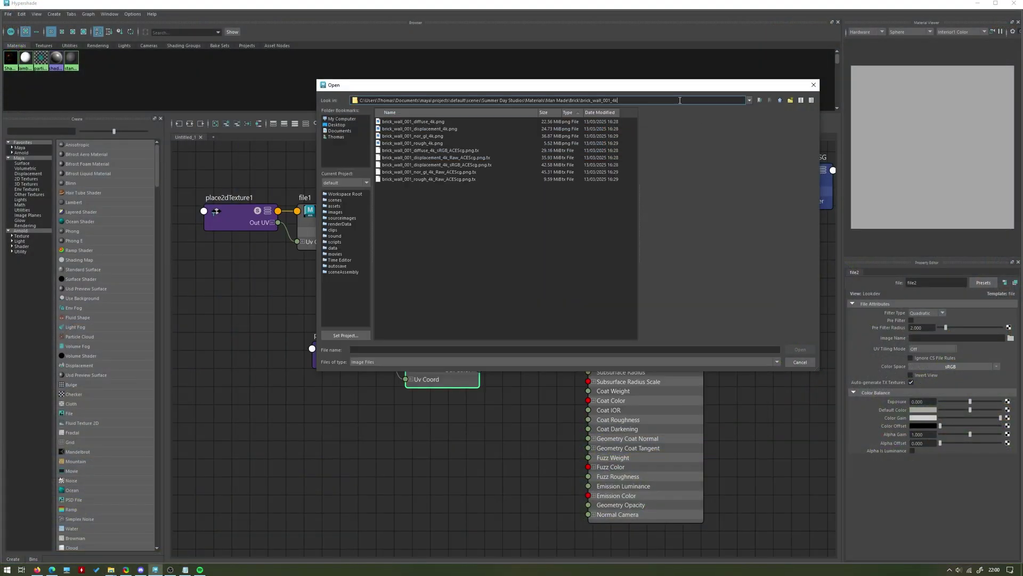
click(430, 136)
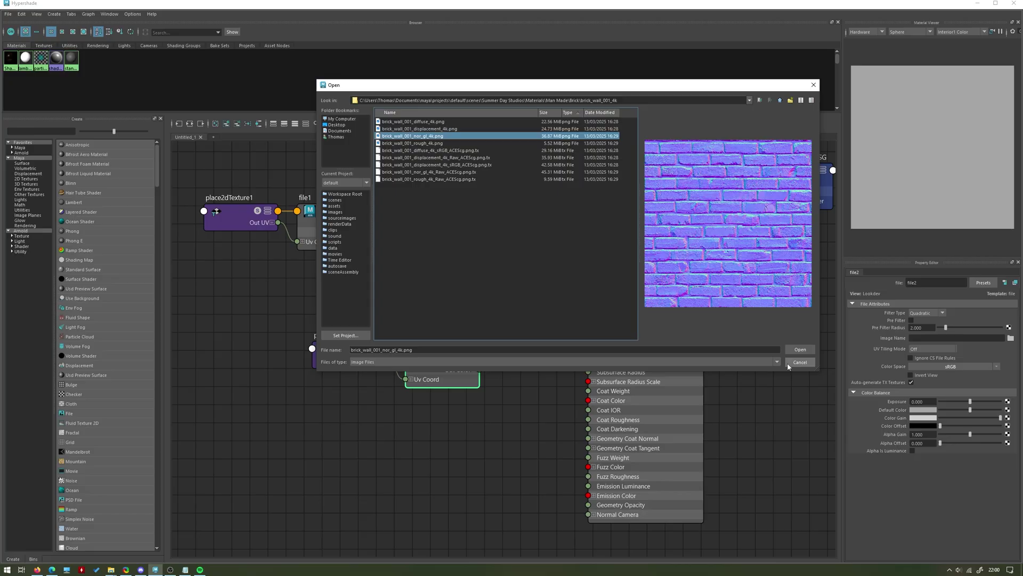
click(800, 349)
click(952, 366)
- Set file2's colour space to Utility Raw and move the normal map file nodes lower
mouse_move(975, 385)
click(927, 386)
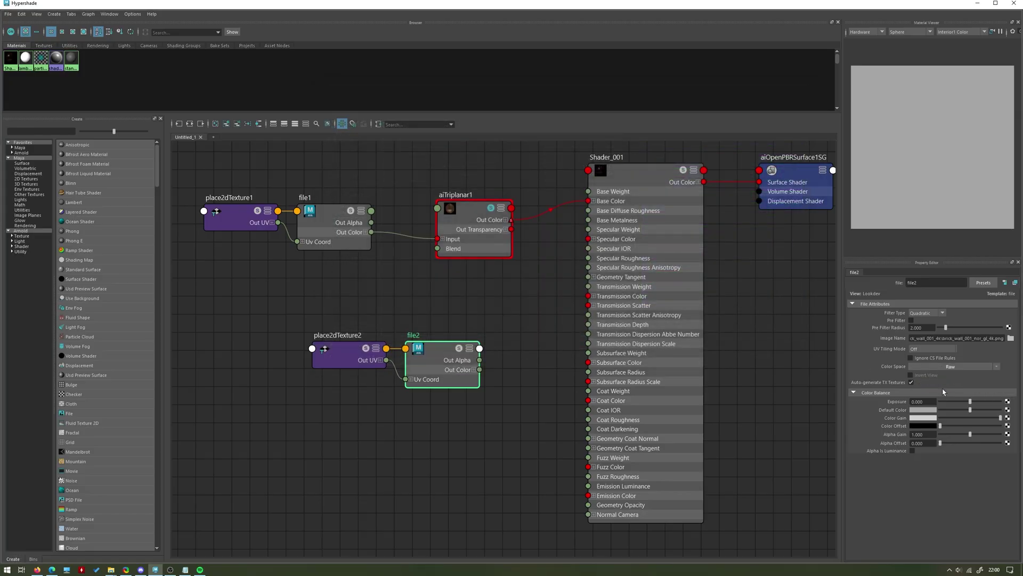
drag(438, 370, 395, 431)
- Duplicate aiTriplanar1 as aiTriplanar2 and place it beside file2
click(486, 320)
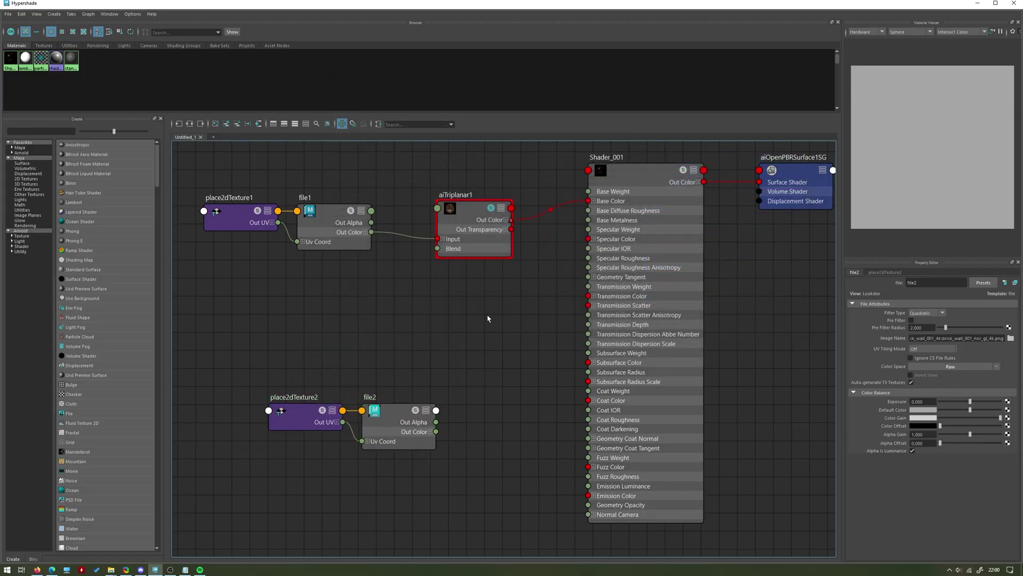
key(ctrl+d)
drag(356, 331, 489, 434)
drag(368, 478, 289, 408)
drag(402, 415, 475, 444)
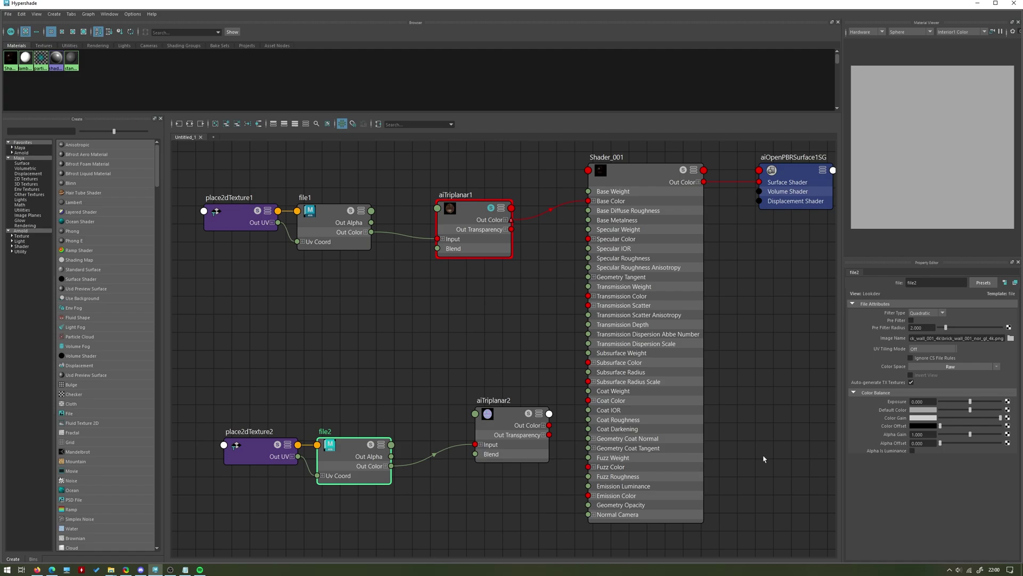
click(535, 458)
drag(513, 439, 459, 456)
click(523, 423)
- Create an aiNormalMap node with 'inor' and connect aiTriplanar2's Out Color to its Input
text(inor)
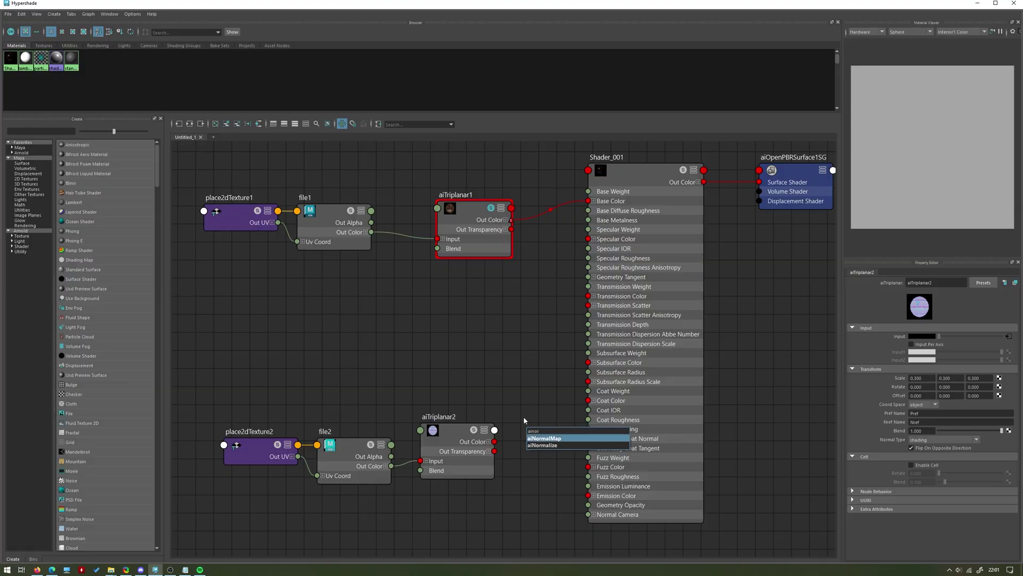
key(Return)
drag(538, 433, 510, 460)
drag(394, 491, 267, 469)
drag(452, 456, 418, 465)
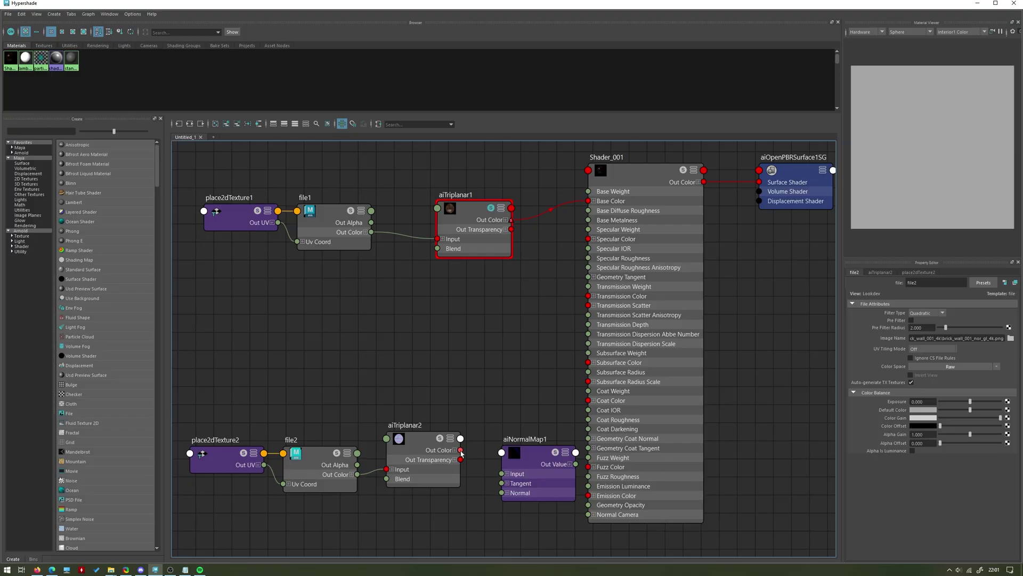
drag(461, 450, 588, 515)
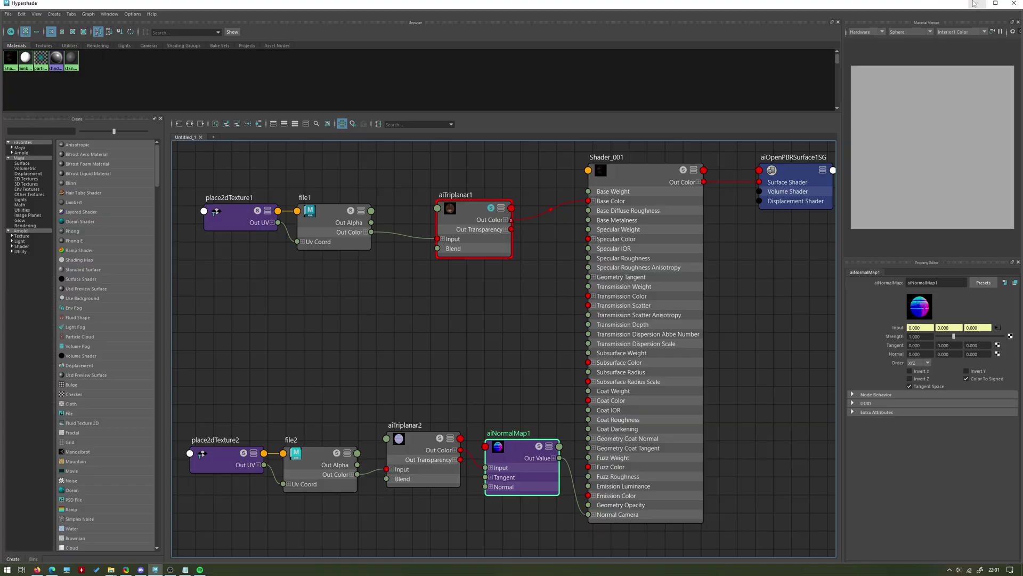
- Minimise Hypershade and orbit and zoom the Arnold viewport to inspect the bricks' normal-mapped relief
click(975, 3)
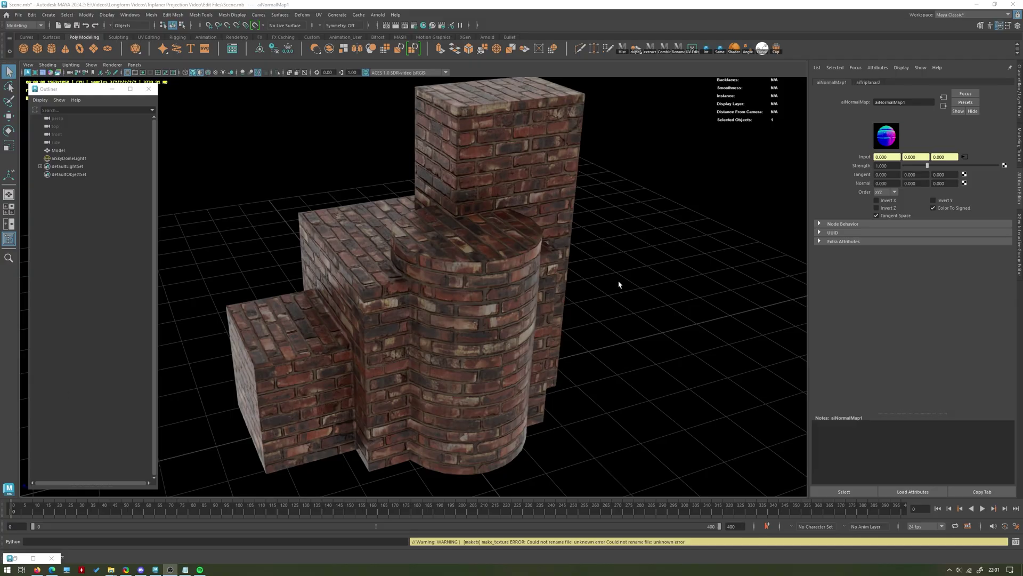
alt+drag(454, 300, 509, 308)
scroll(509, 309, up, 2)
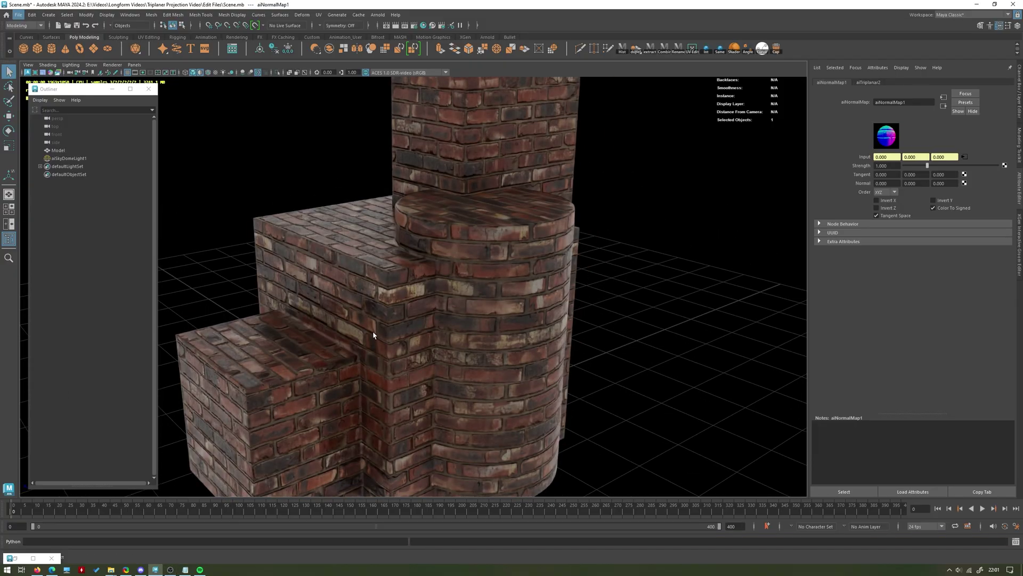
alt+right_drag(516, 254, 457, 240)
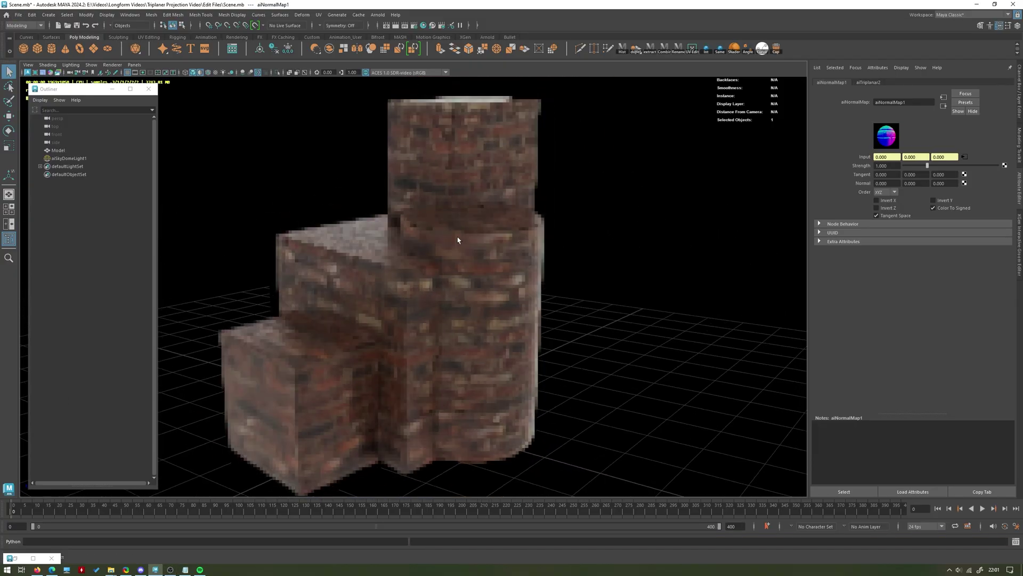
alt+drag(457, 239, 418, 257)
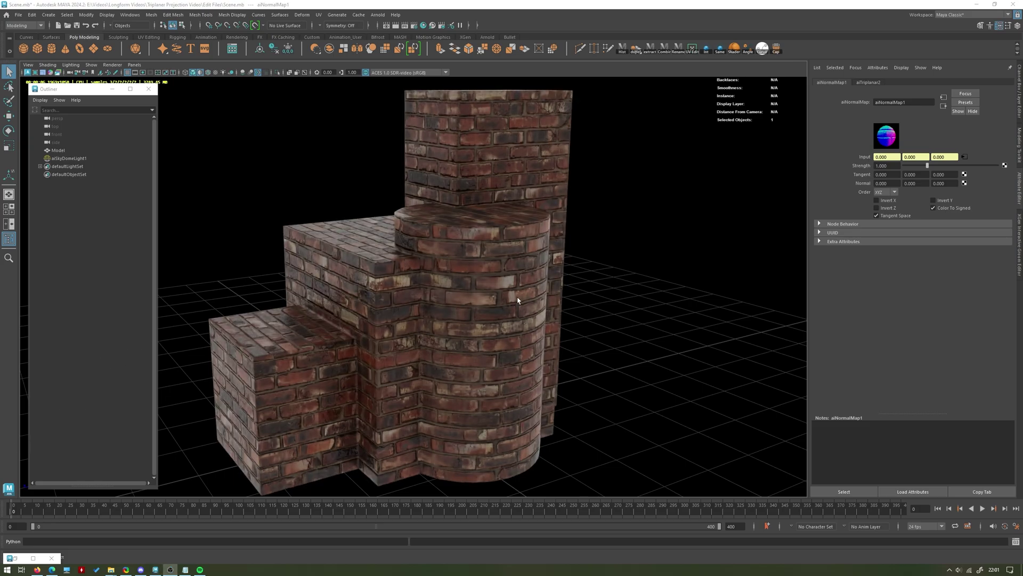
alt+drag(565, 265, 521, 182)
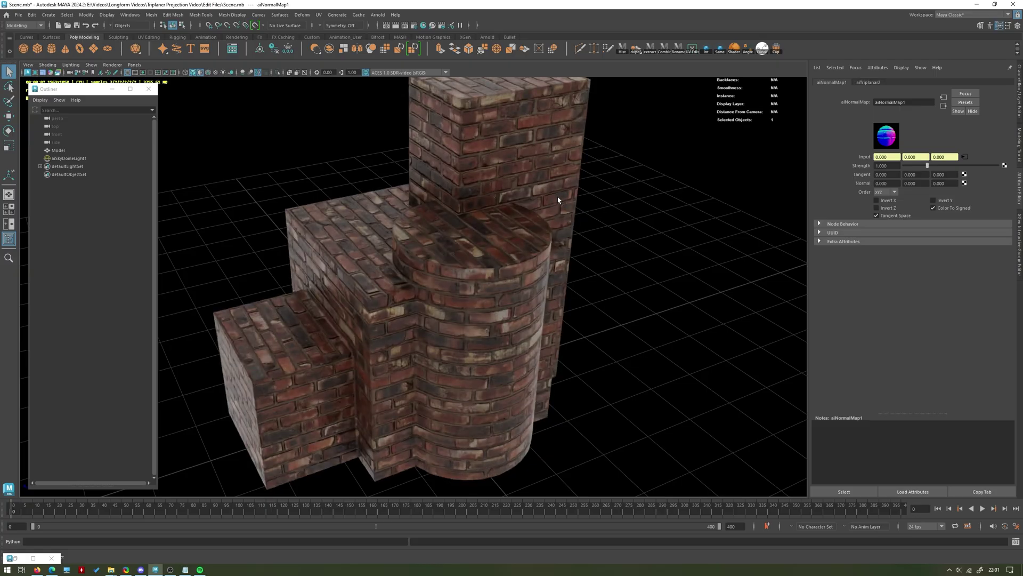
alt+drag(558, 200, 517, 313)
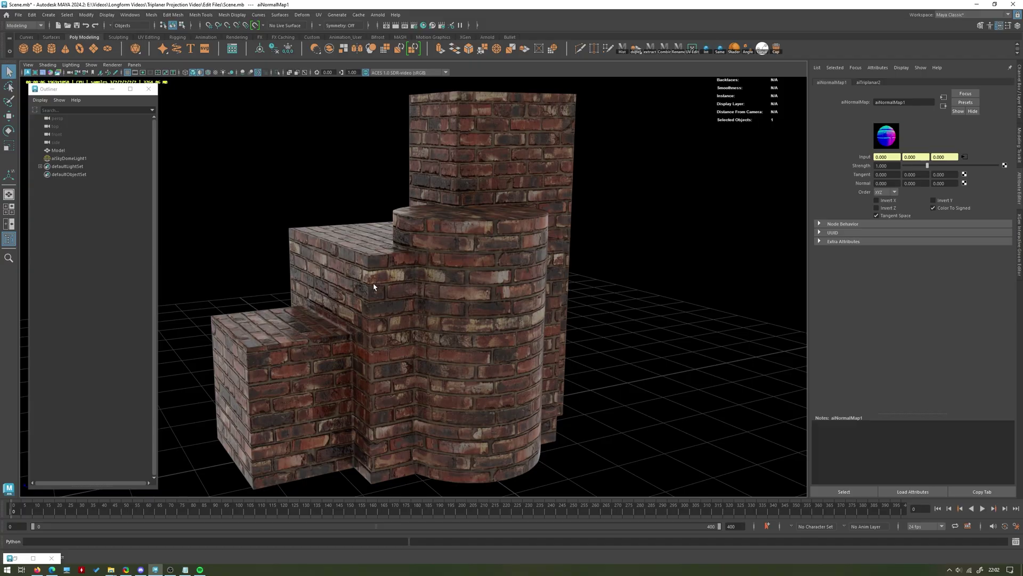
alt+drag(374, 287, 397, 309)
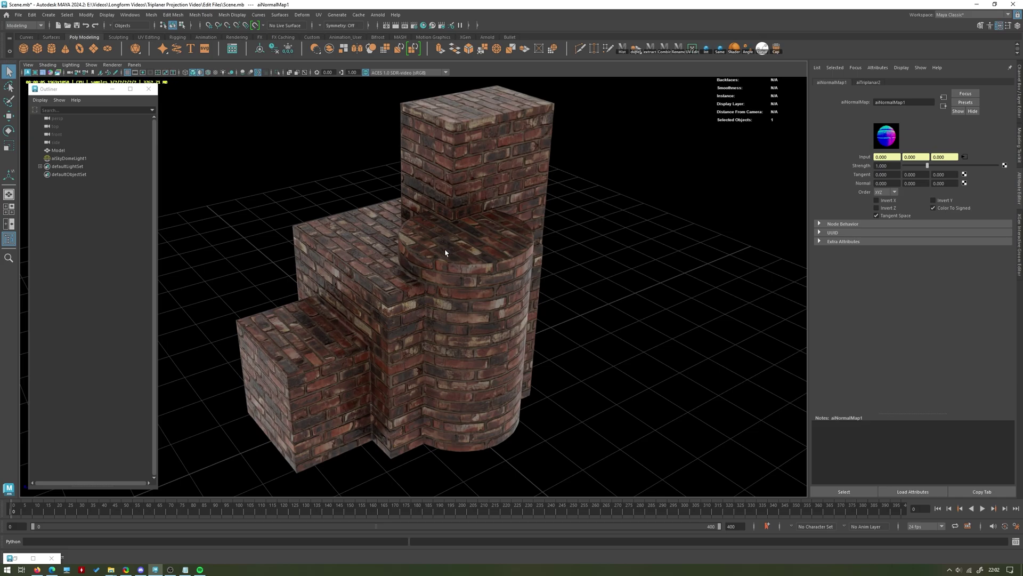
alt+drag(442, 248, 503, 263)
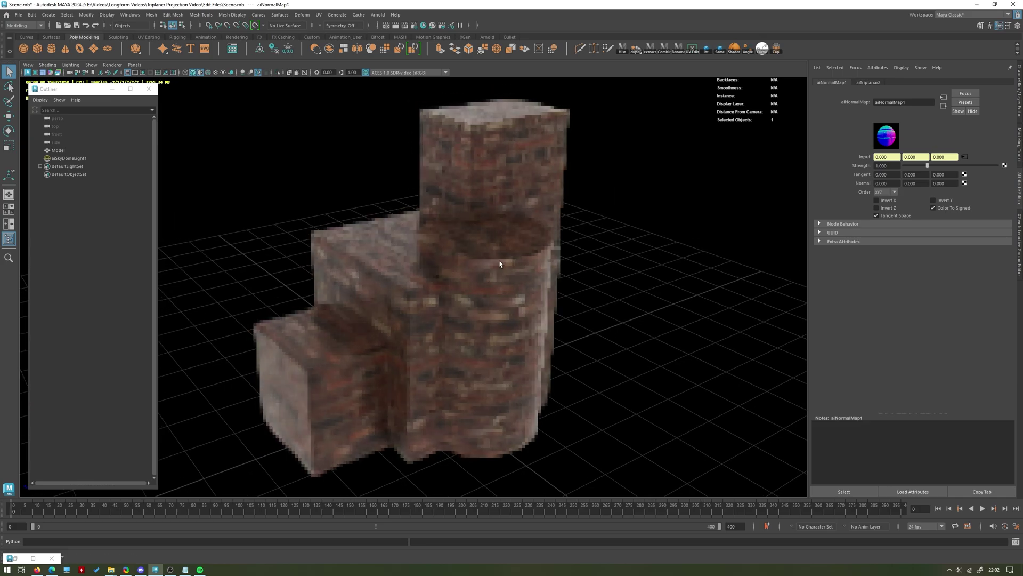
click(16, 558)
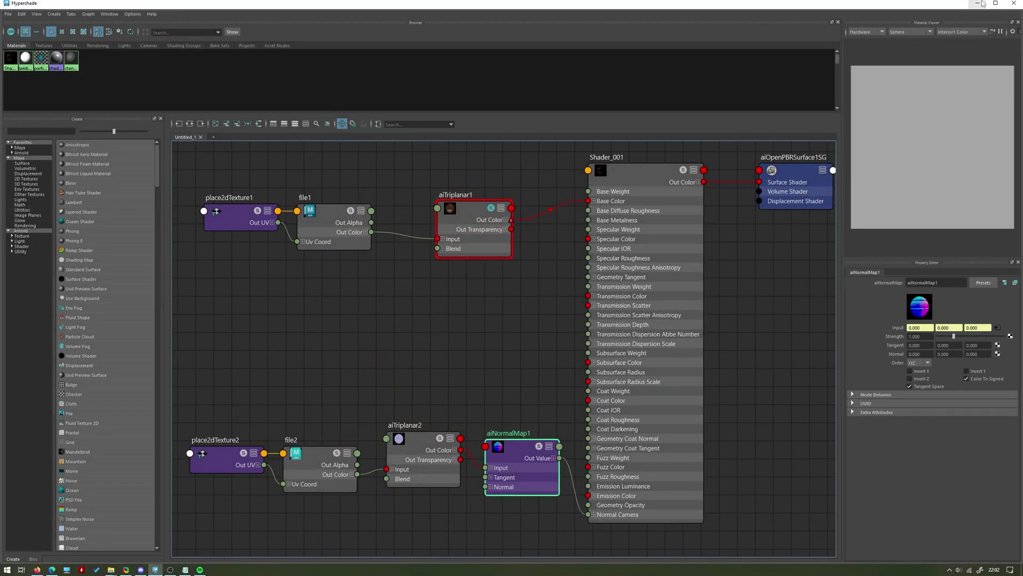
click(983, 3)
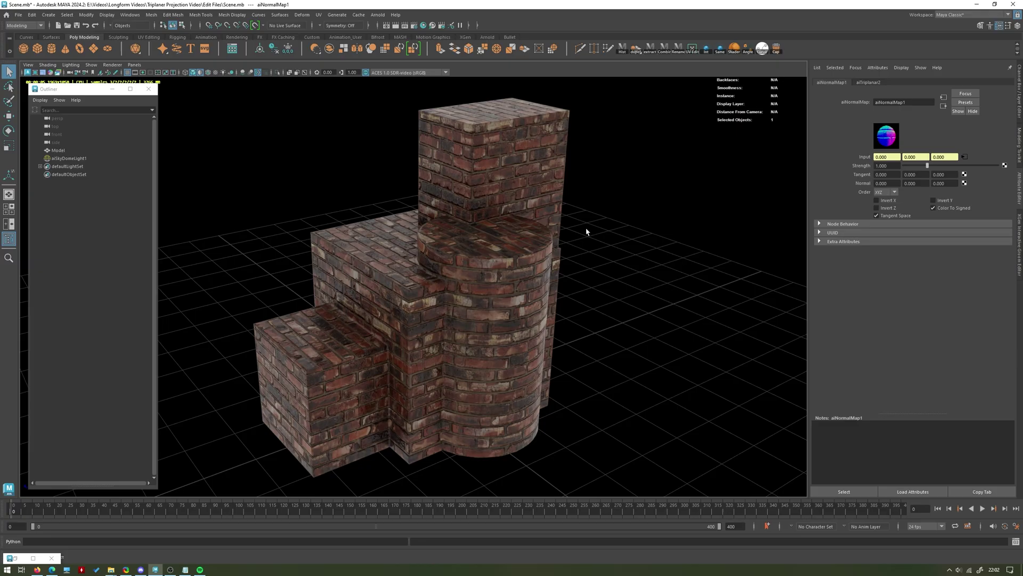